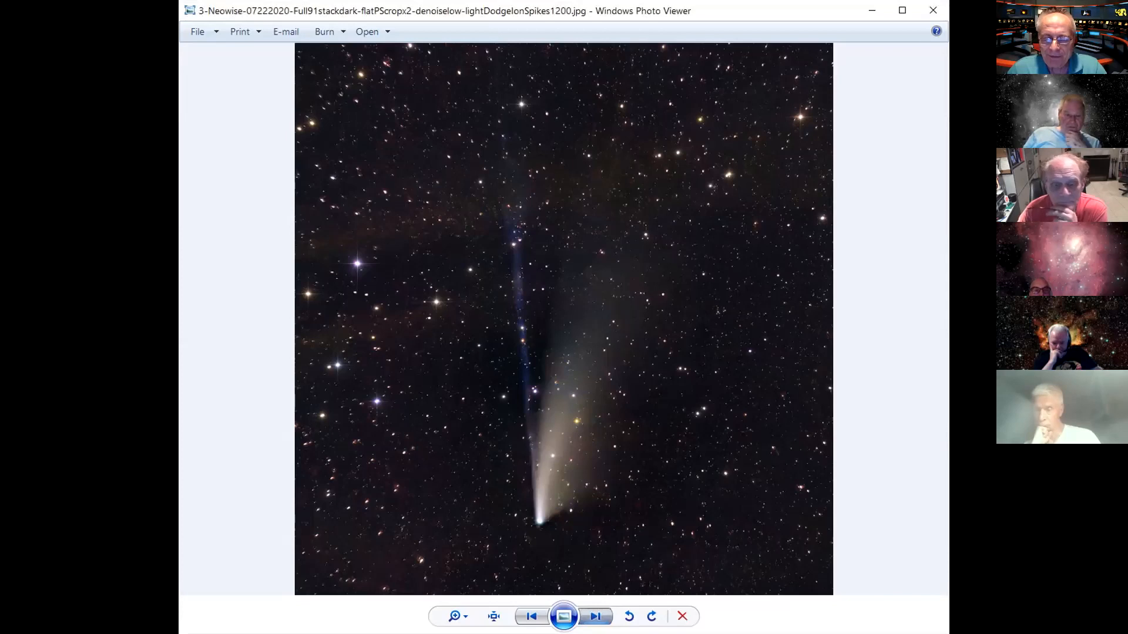
Step: Page through the Neowise comet photos, comparing the stacked, processed and coma detail versions with the unprocessed AT72ED image
{"action": "key", "text": "Right"}
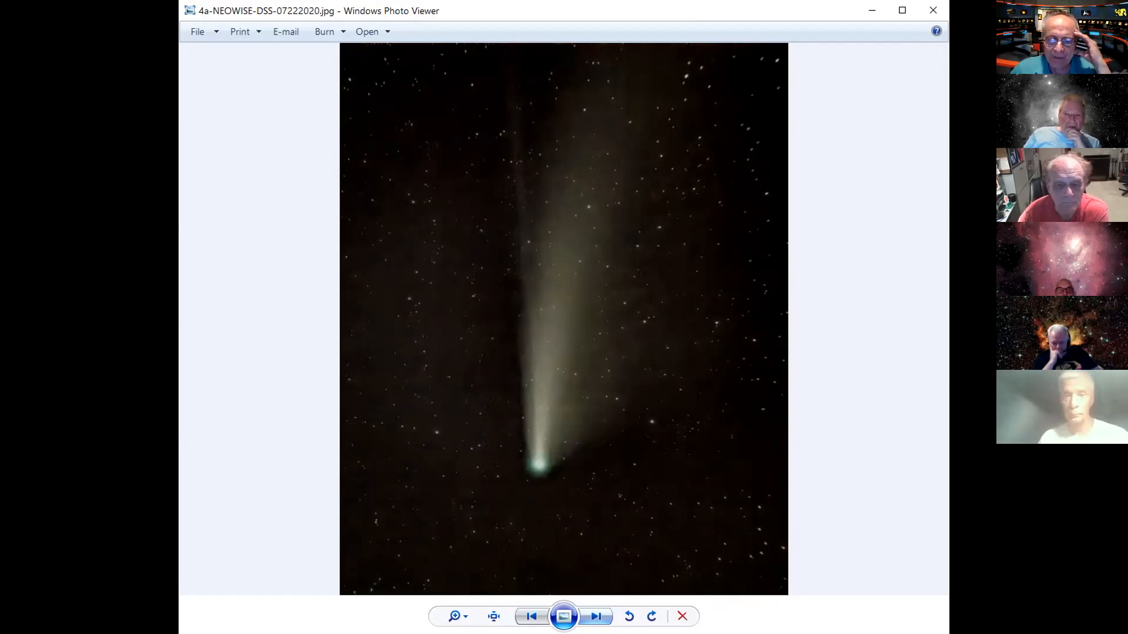
{"action": "left_click", "coordinate": [526, 614]}
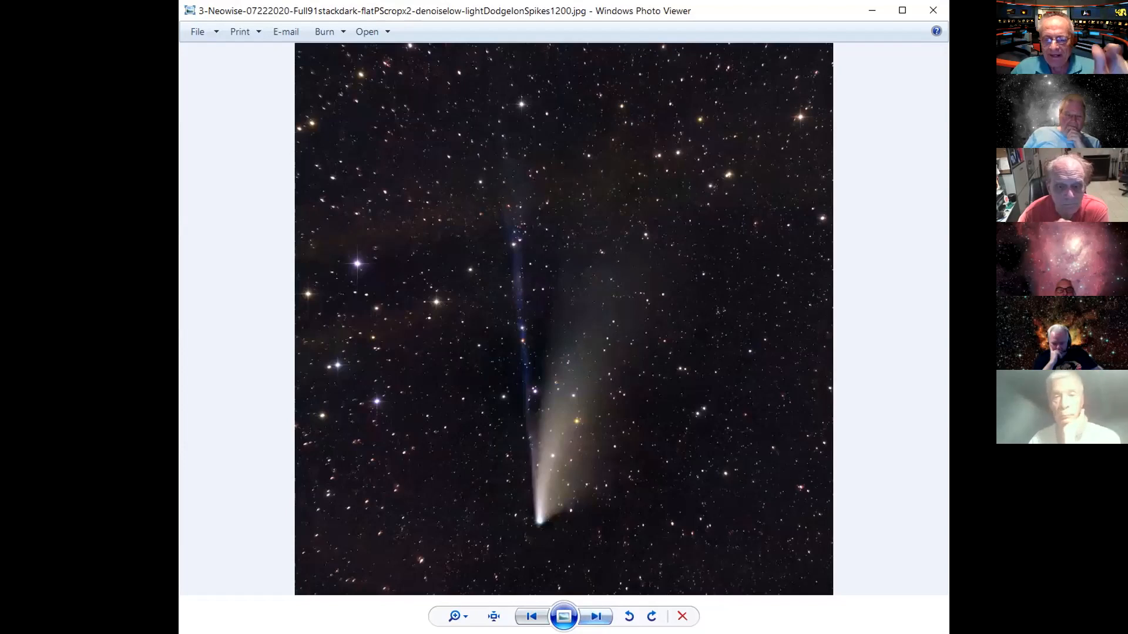
{"action": "left_click", "coordinate": [595, 617]}
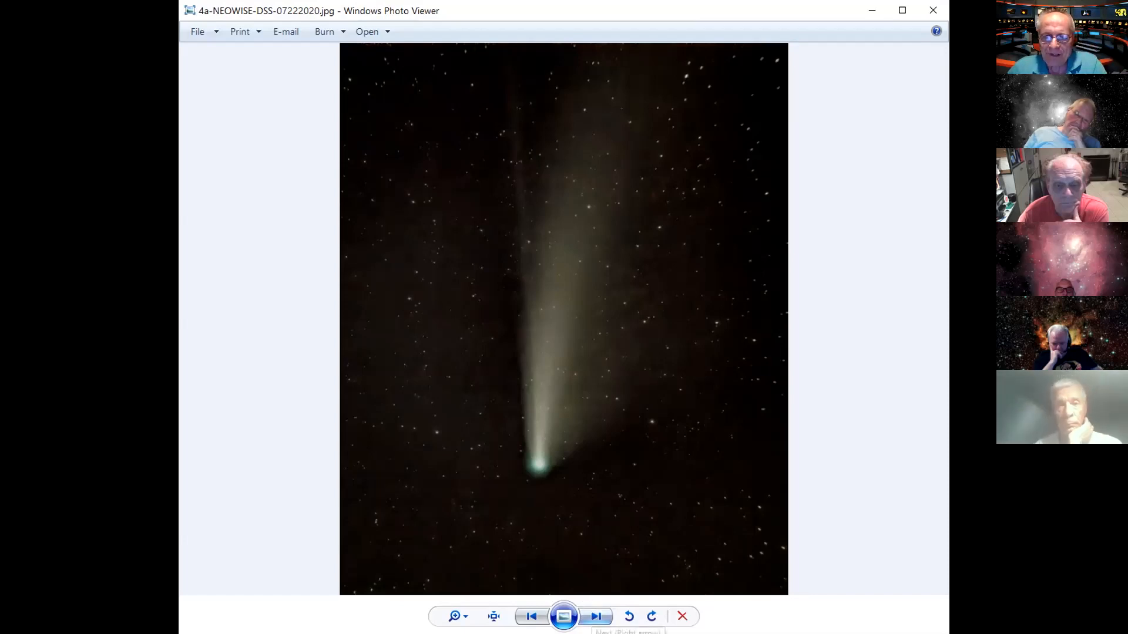
{"action": "left_click", "coordinate": [595, 616]}
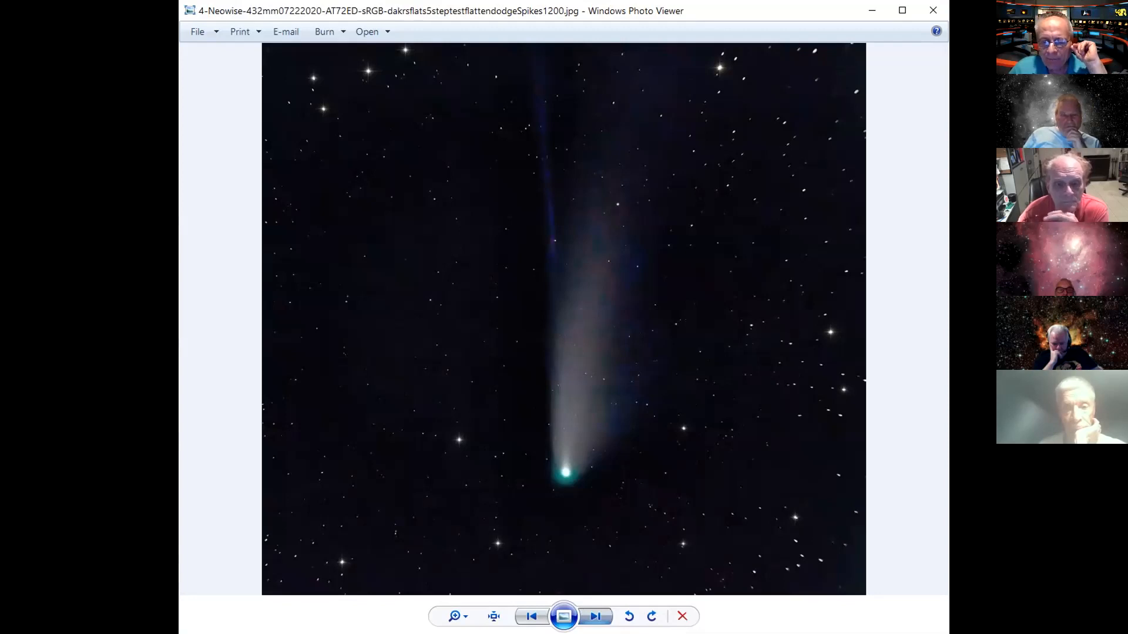
{"action": "key", "text": "Right"}
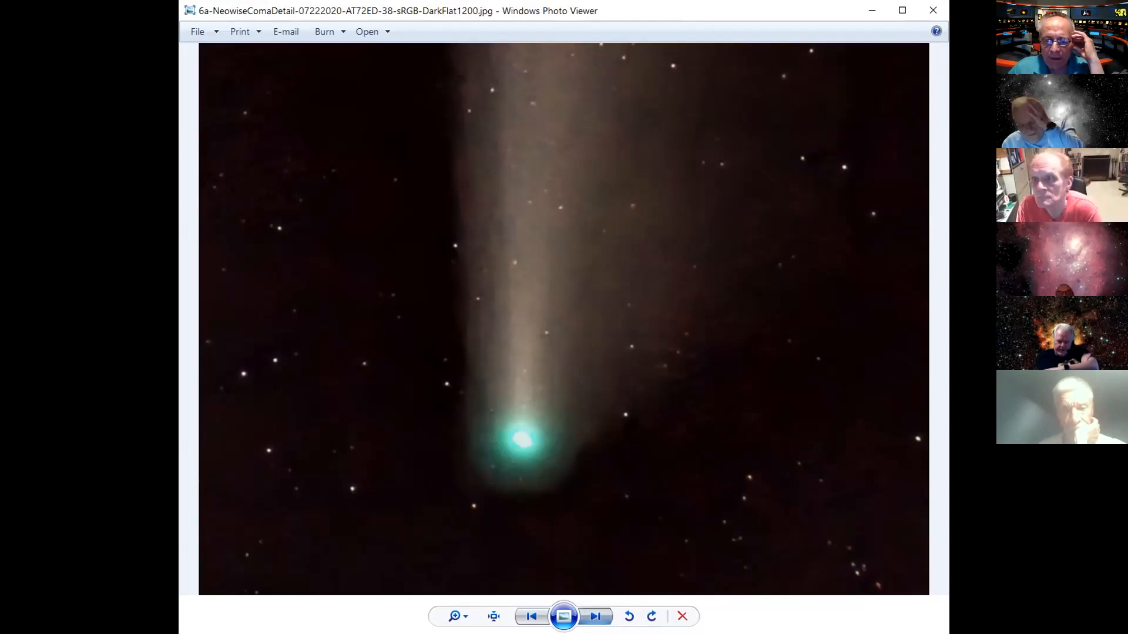
{"action": "left_click", "coordinate": [534, 616]}
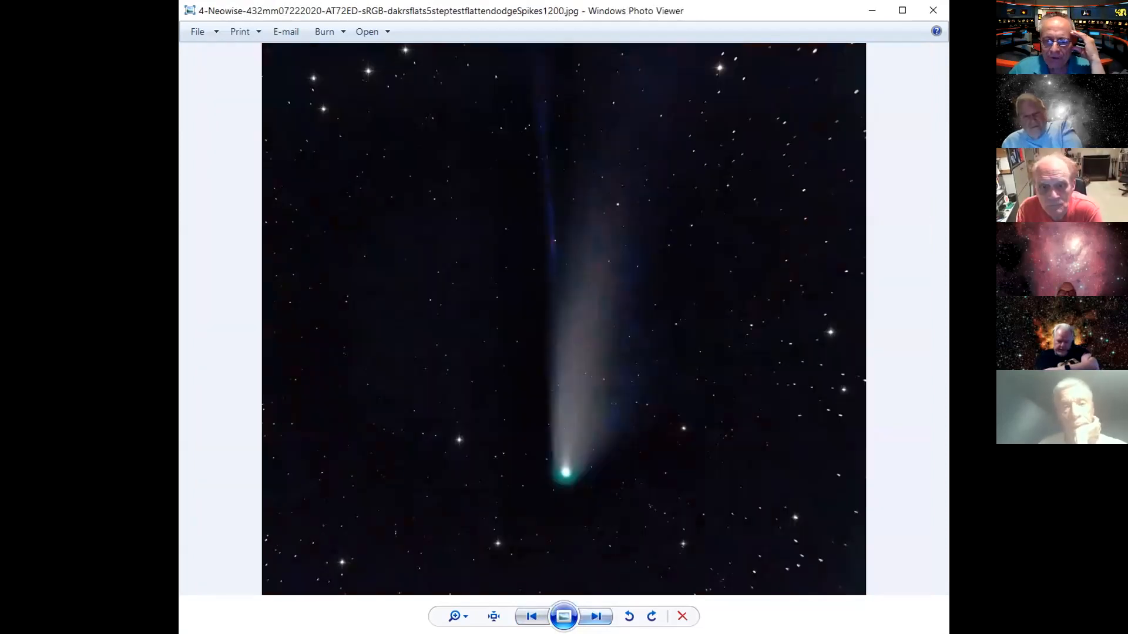
{"action": "left_click", "coordinate": [595, 616]}
{"action": "left_click", "coordinate": [596, 617]}
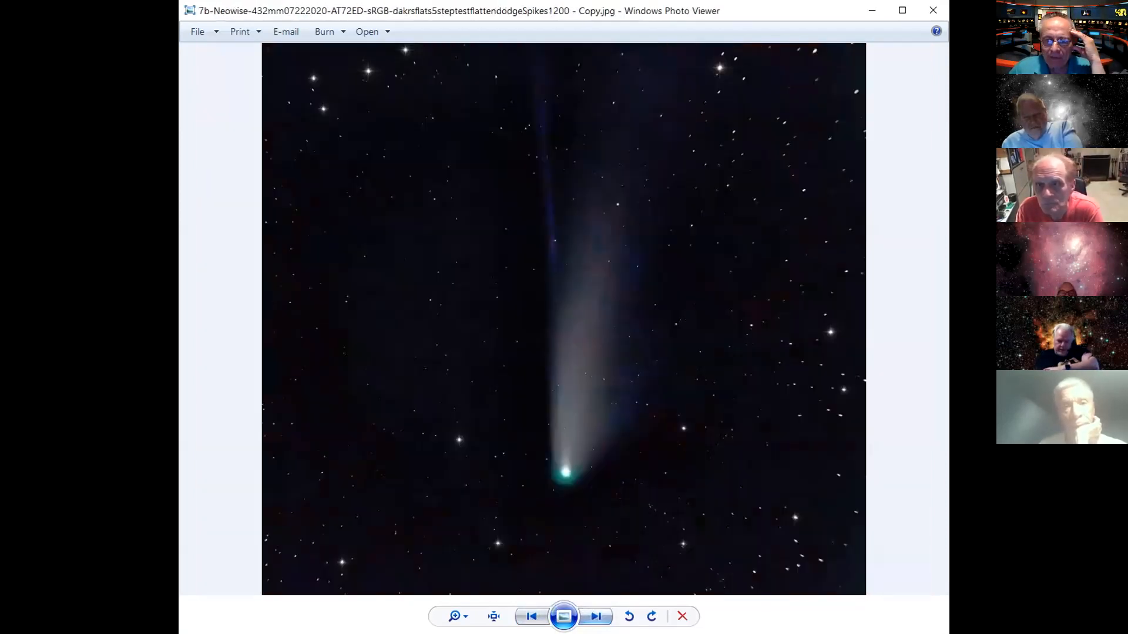
{"action": "key", "text": "Right"}
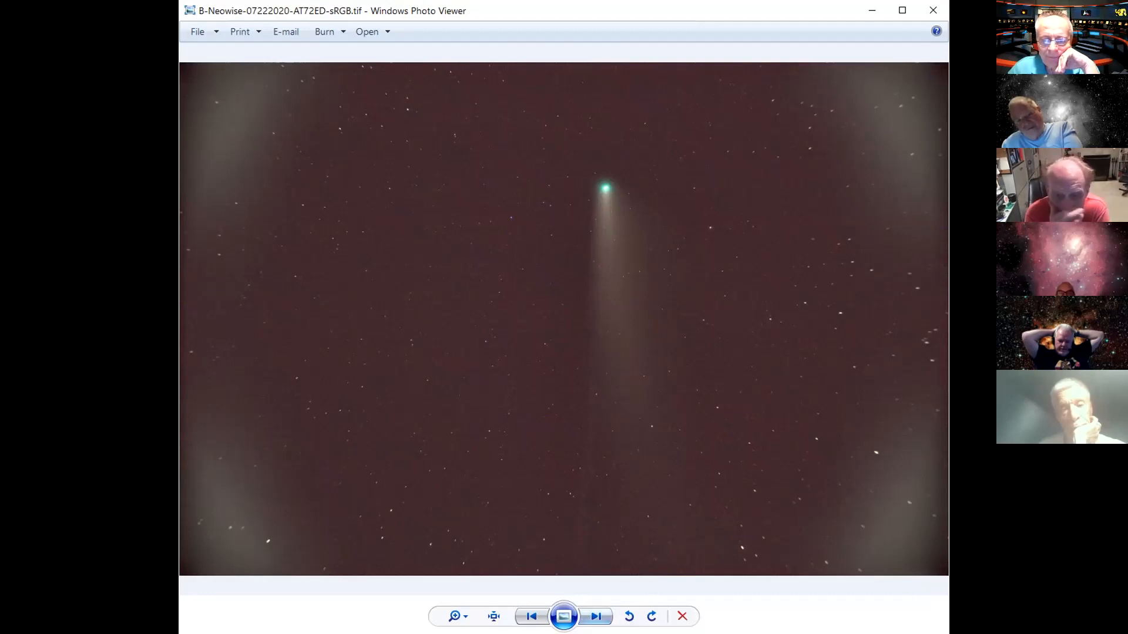
{"action": "left_click", "coordinate": [595, 617]}
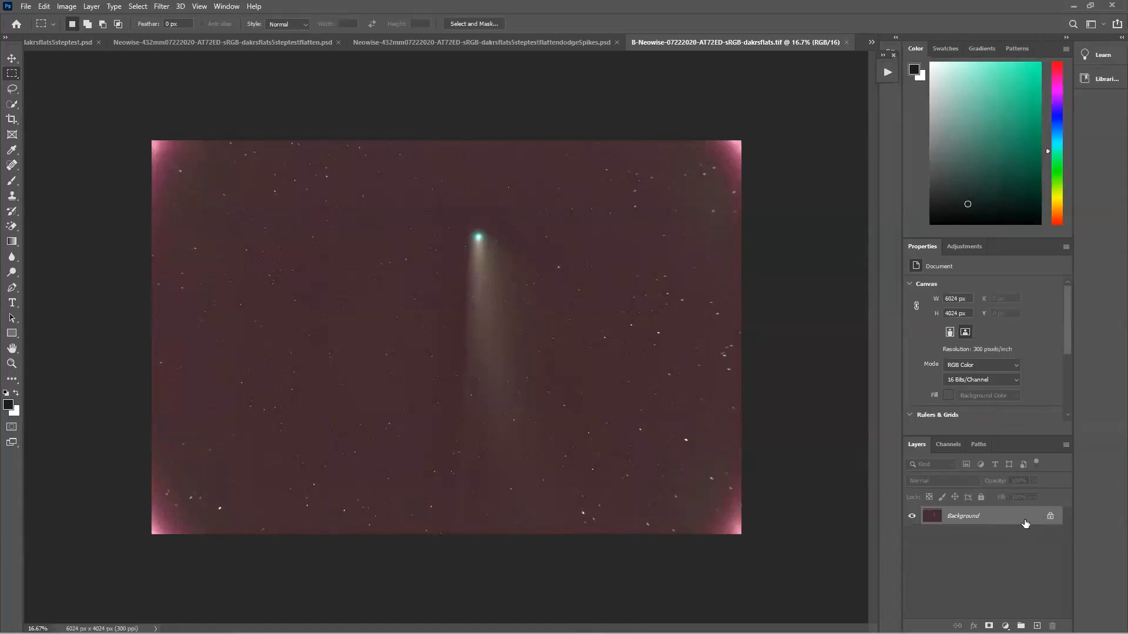
Step: Duplicate the background layer and crop the image to a full-height area about 3294 px wide around the comet
{"action": "left_click_drag", "start_coordinate": [1025, 522], "coordinate": [1037, 625]}
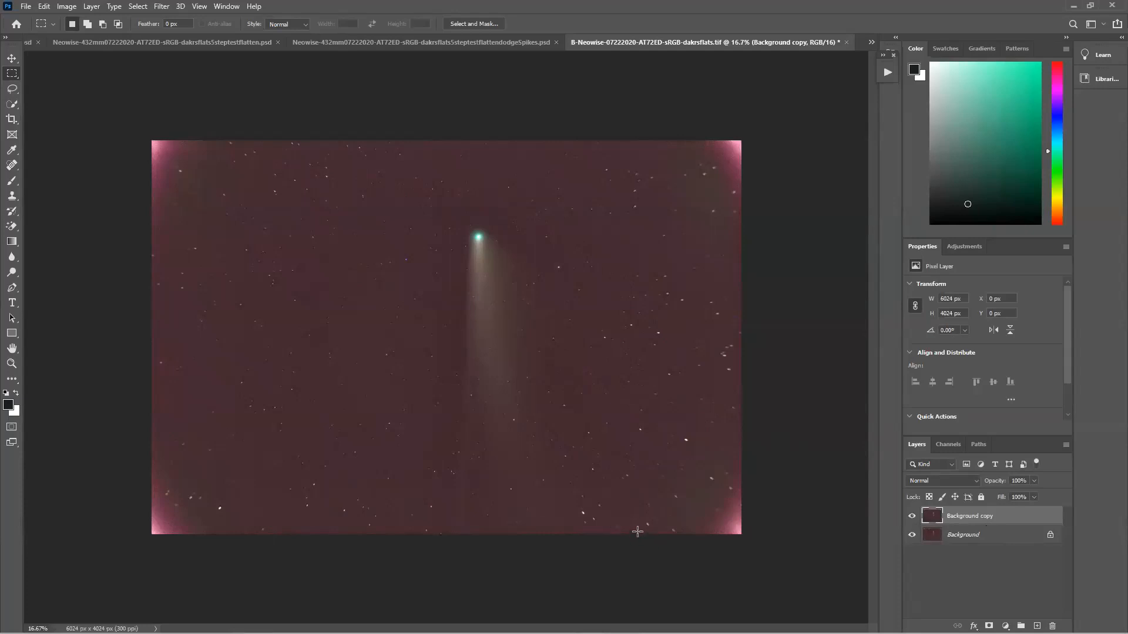
{"action": "left_click_drag", "start_coordinate": [640, 534], "coordinate": [317, 139]}
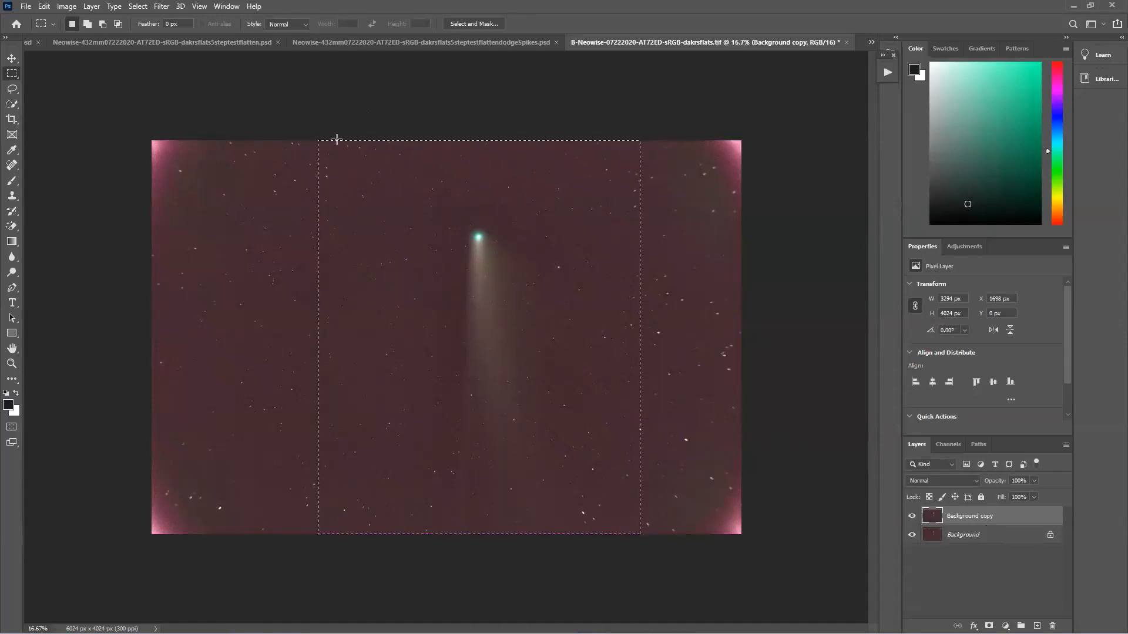
{"action": "left_click", "coordinate": [66, 8]}
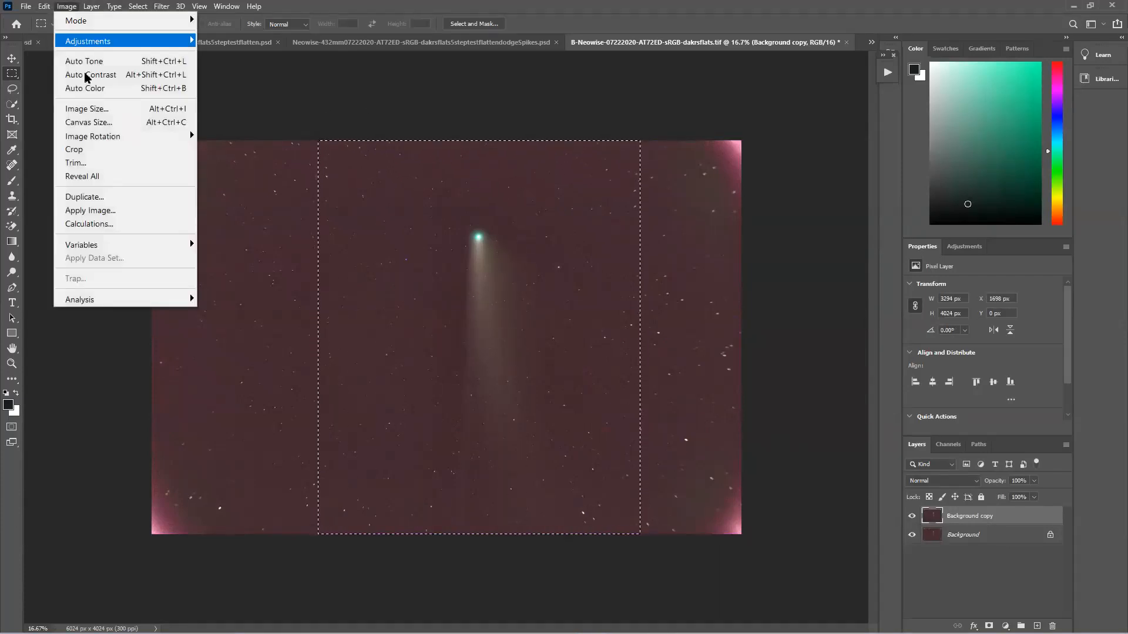
{"action": "left_click", "coordinate": [106, 157]}
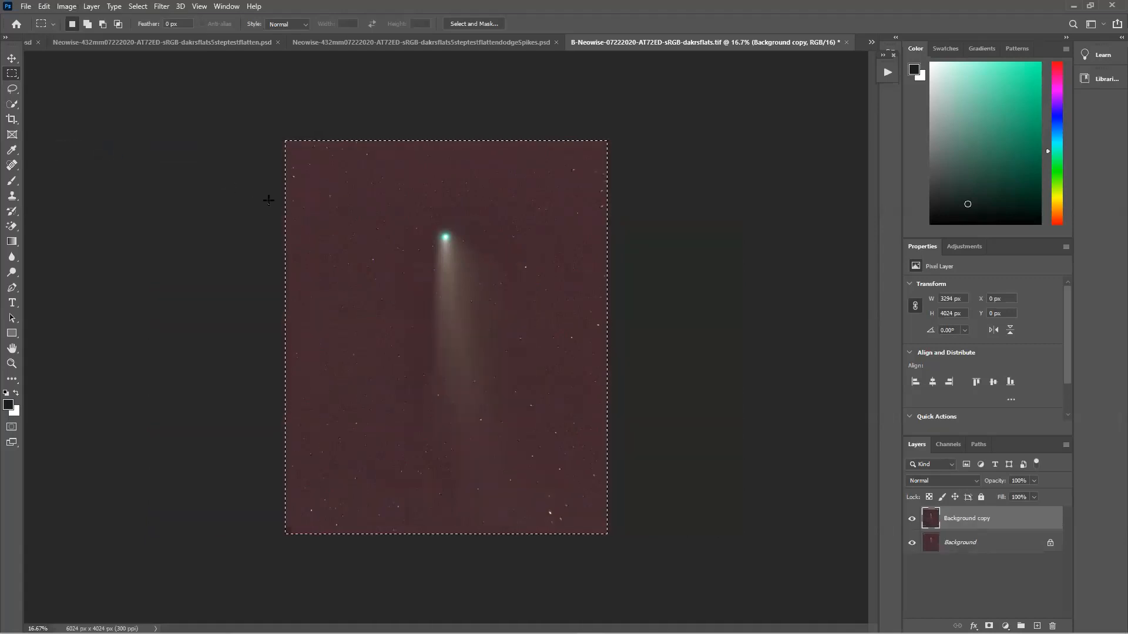
{"action": "left_click", "coordinate": [211, 172]}
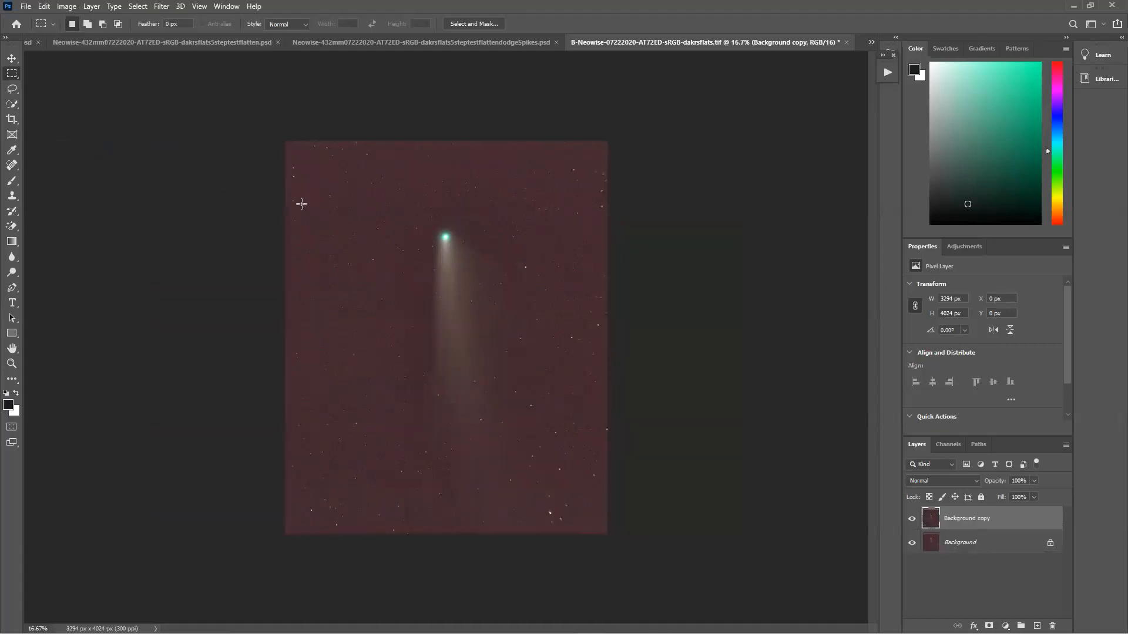
Step: Rotate the cropped comet image 180° and flip the canvas horizontally
{"action": "left_click", "coordinate": [65, 8]}
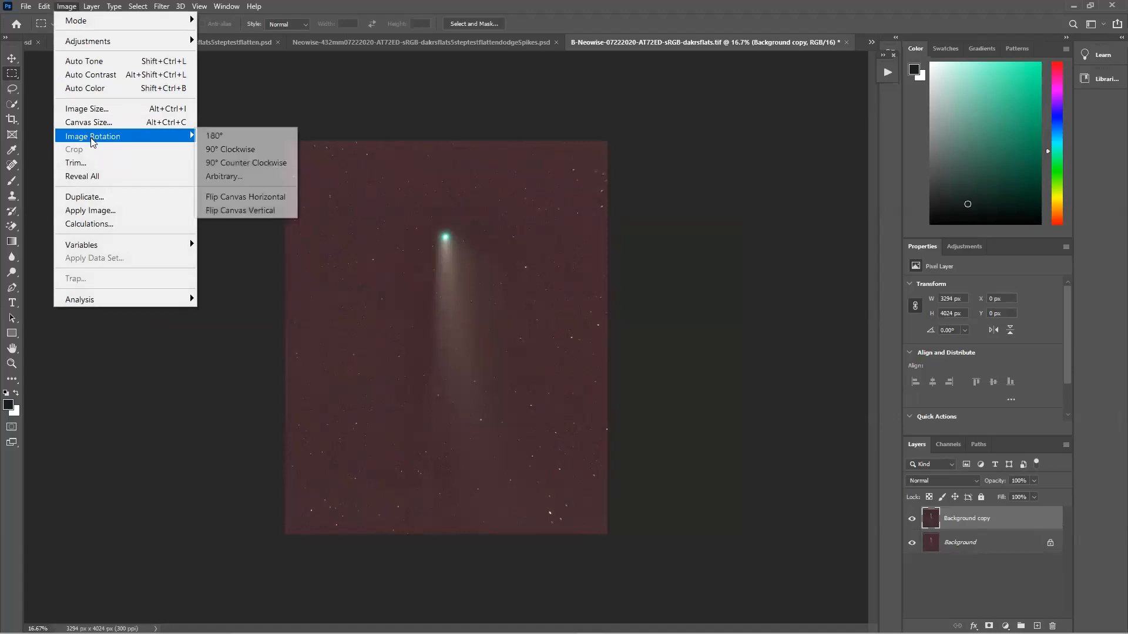
{"action": "left_click", "coordinate": [206, 138]}
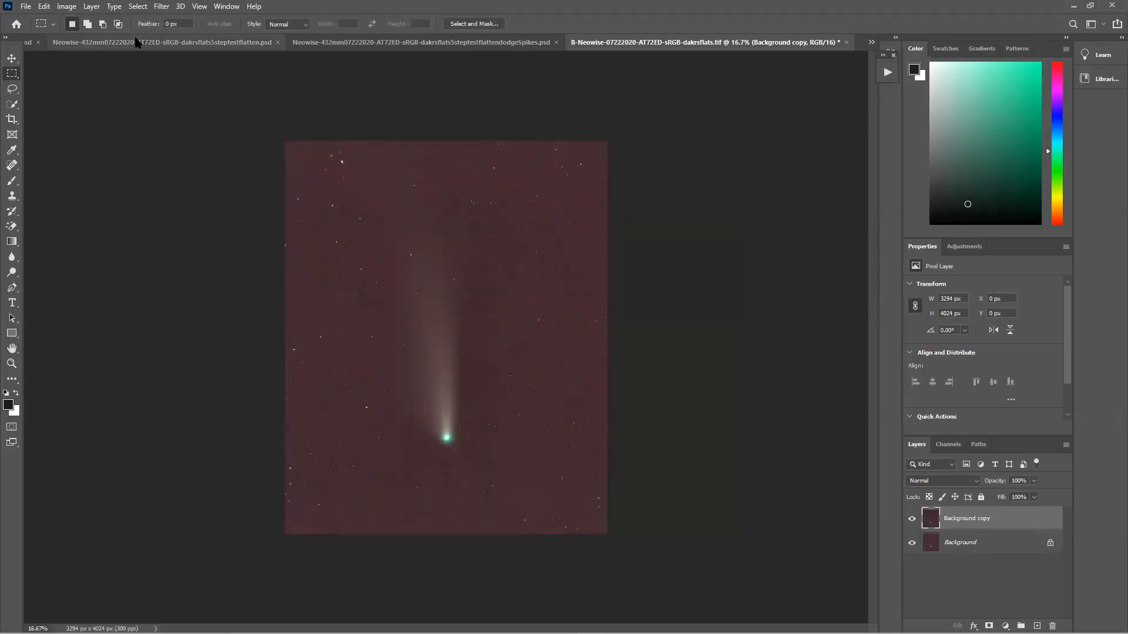
{"action": "left_click", "coordinate": [64, 7]}
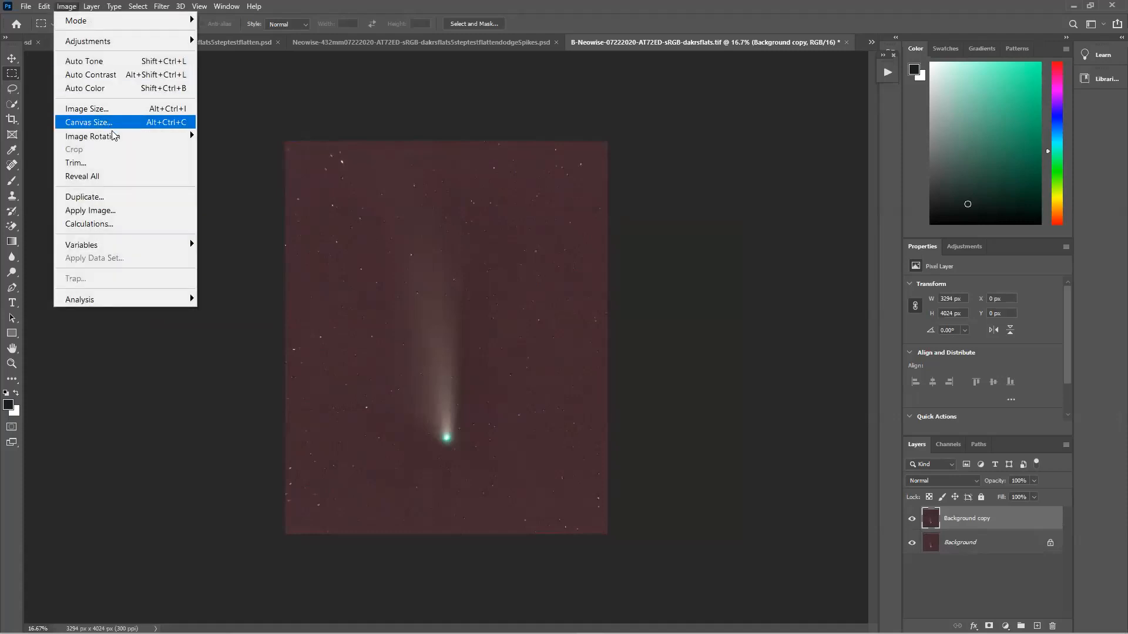
{"action": "mouse_move", "coordinate": [114, 140]}
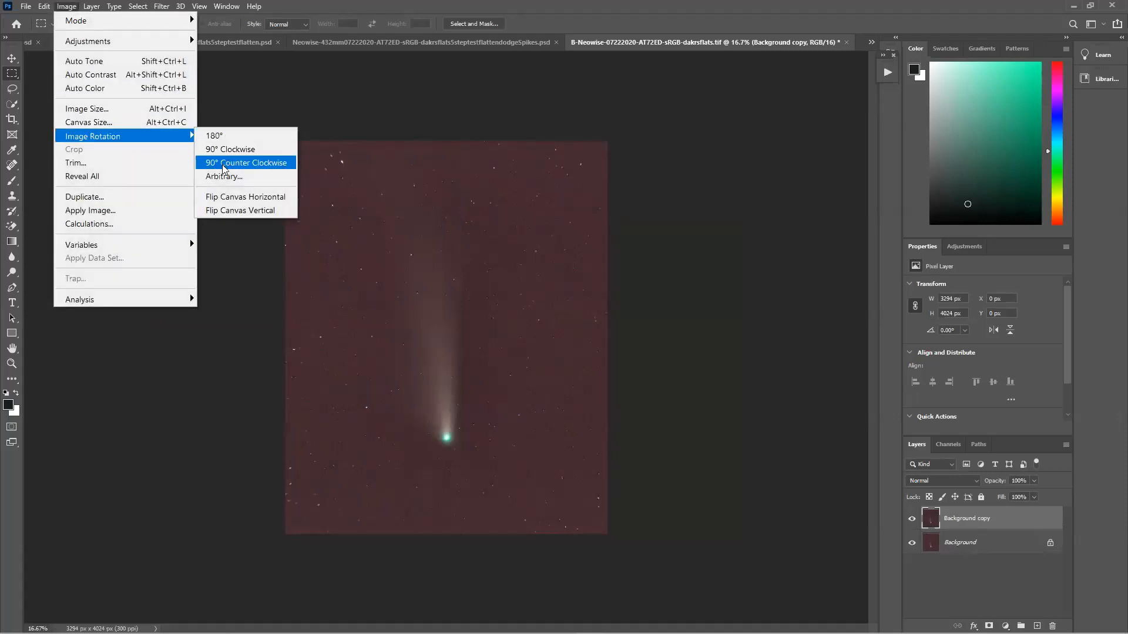
{"action": "left_click", "coordinate": [235, 202]}
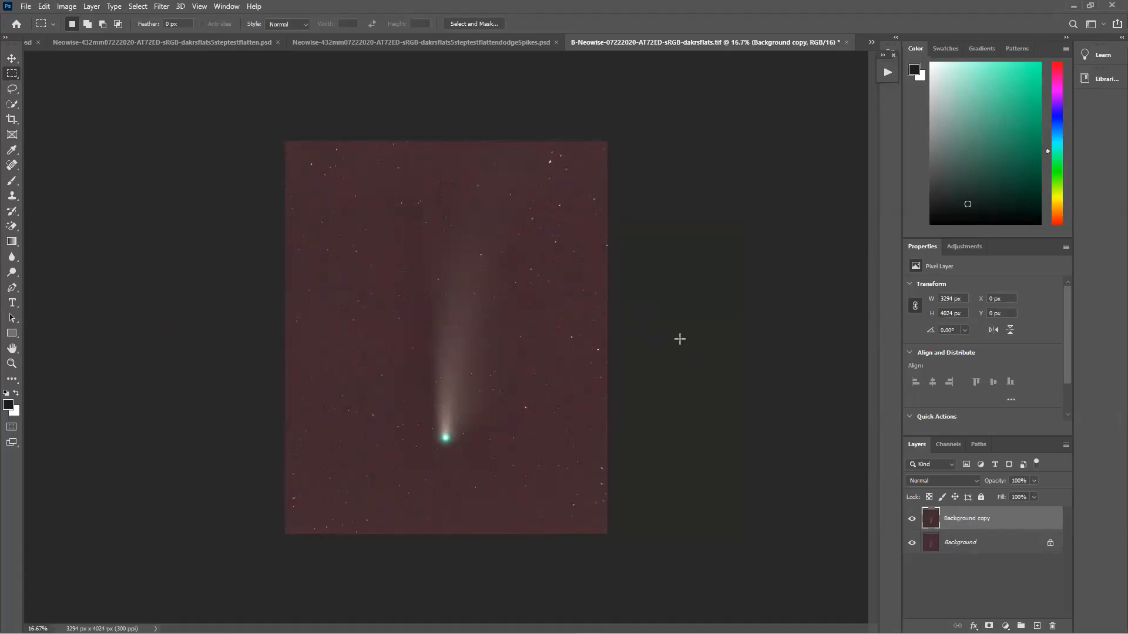
Step: Open the Levels adjustment for the Background copy layer
{"action": "left_click", "coordinate": [72, 11]}
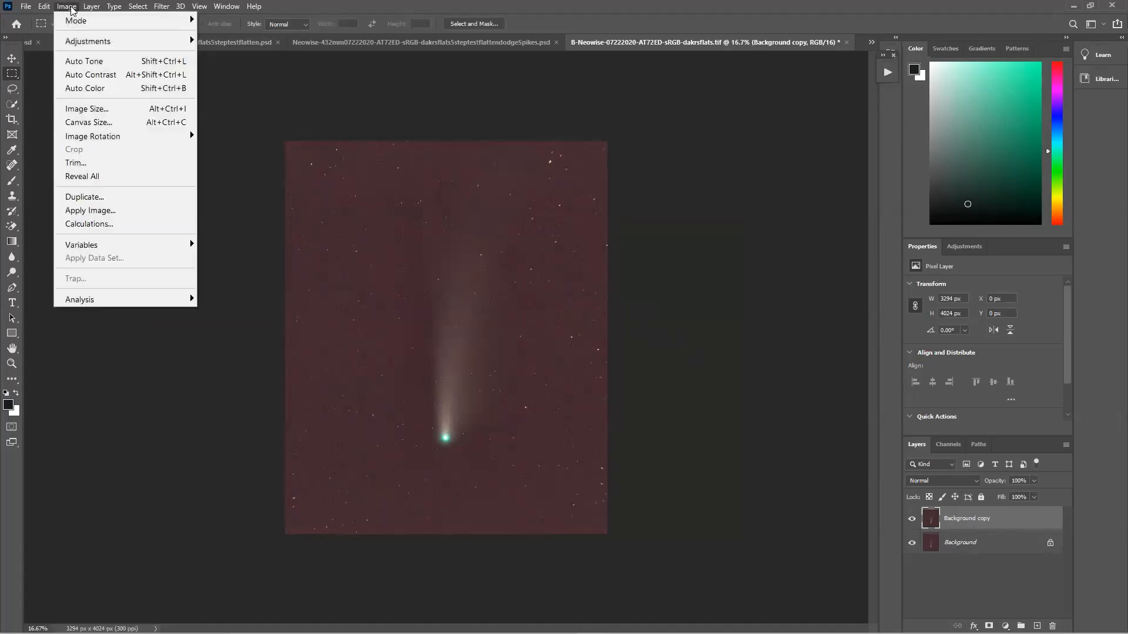
{"action": "mouse_move", "coordinate": [86, 40]}
{"action": "left_click", "coordinate": [229, 54]}
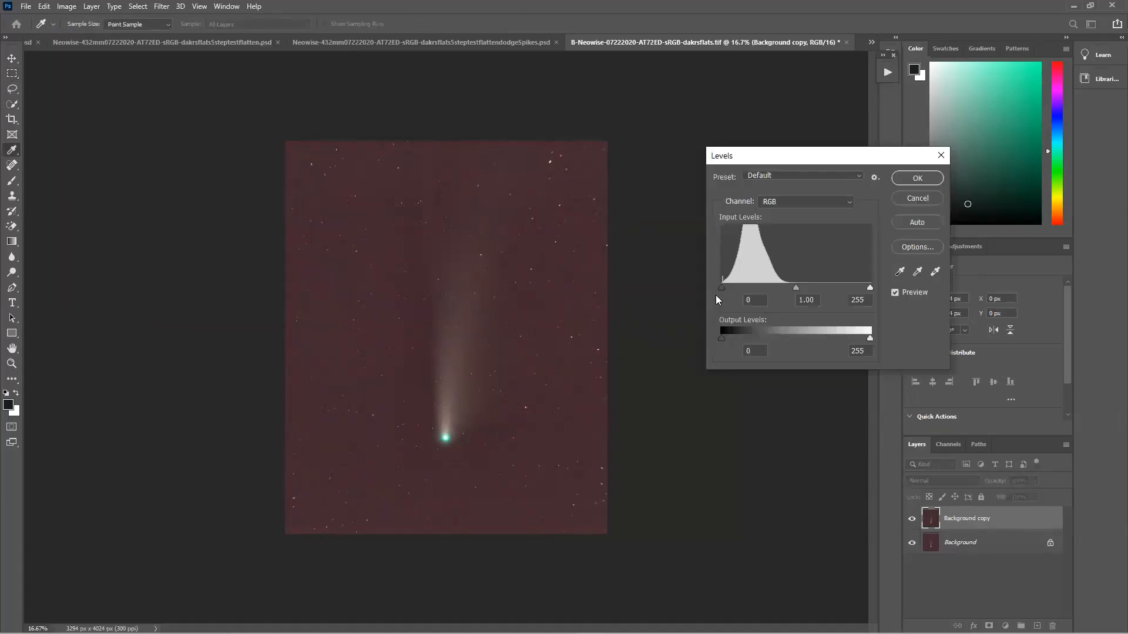
Step: Try higher black input levels on the combined RGB channel and return the value to 0
{"action": "left_click_drag", "start_coordinate": [722, 285], "coordinate": [721, 284]}
{"action": "left_click_drag", "start_coordinate": [721, 289], "coordinate": [735, 290]}
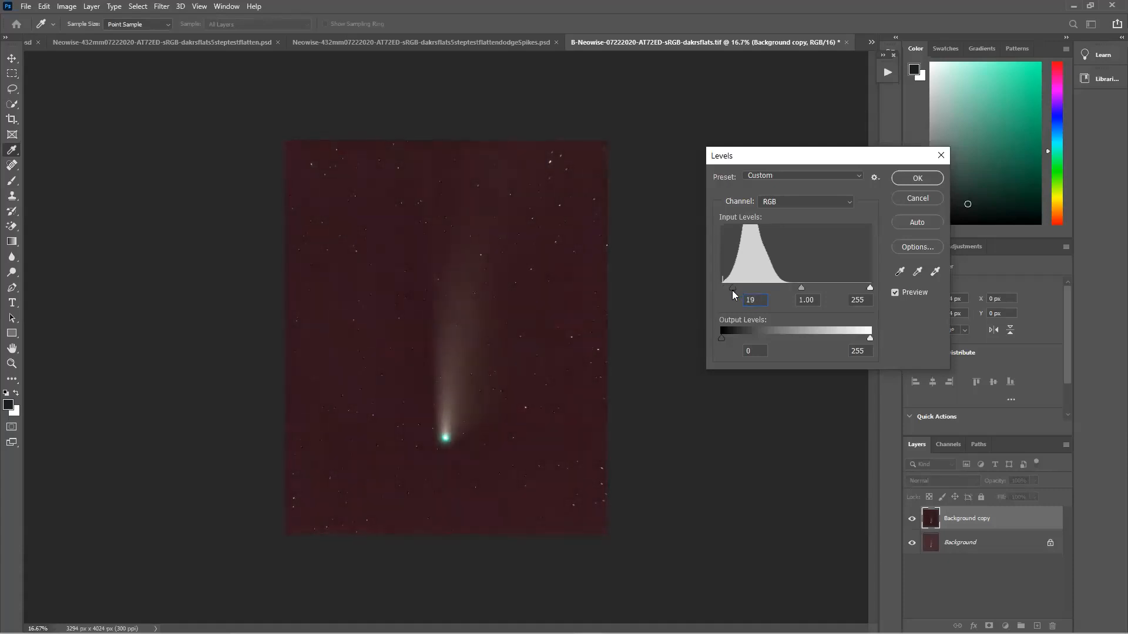
{"action": "left_click_drag", "start_coordinate": [729, 290], "coordinate": [723, 291]}
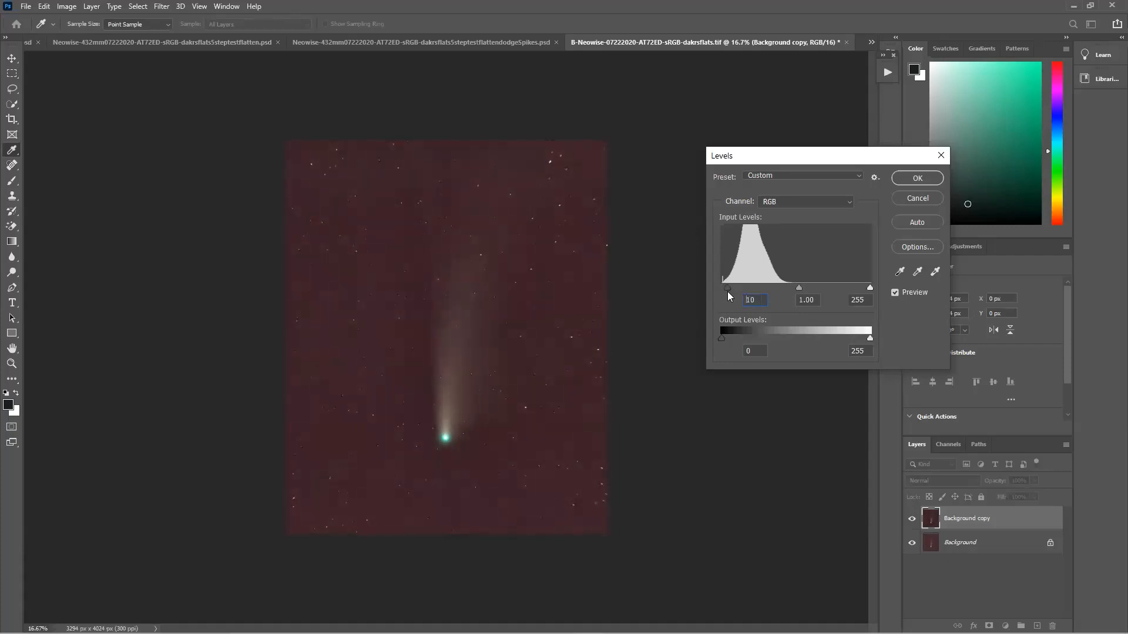
{"action": "mouse_move", "coordinate": [731, 290]}
{"action": "left_mouse_down"}
{"action": "mouse_move", "coordinate": [720, 295]}
{"action": "mouse_move", "coordinate": [731, 294]}
{"action": "left_mouse_up"}
{"action": "left_click_drag", "start_coordinate": [729, 290], "coordinate": [716, 297]}
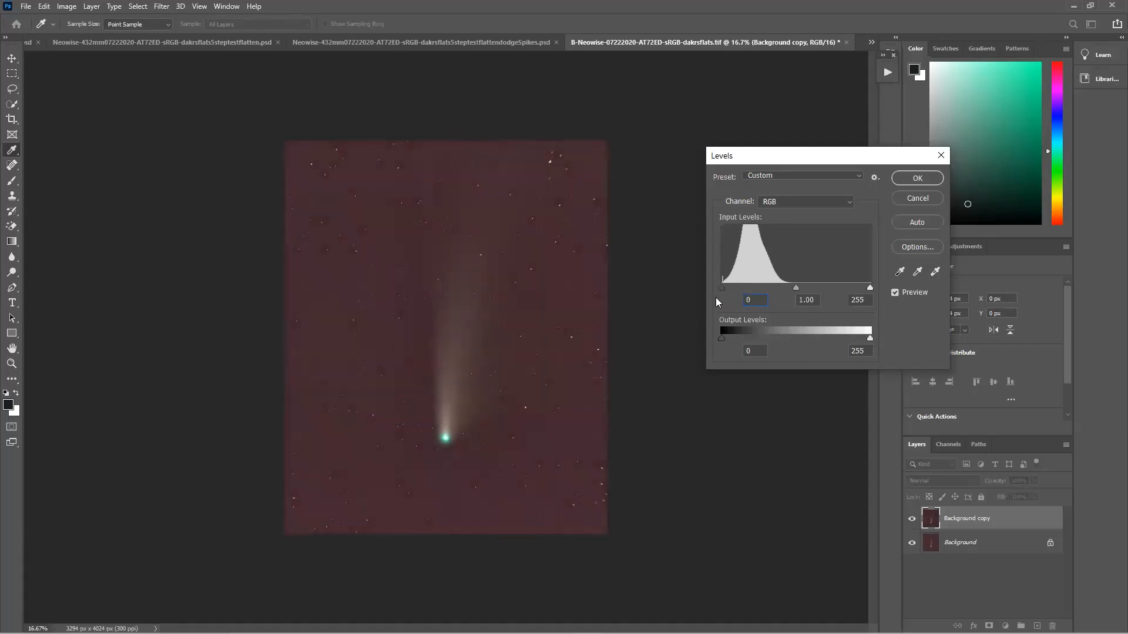
Step: Set the black input level to 15 for red, 12 for green and 11 for blue, and apply the Levels adjustment
{"action": "left_click", "coordinate": [842, 204]}
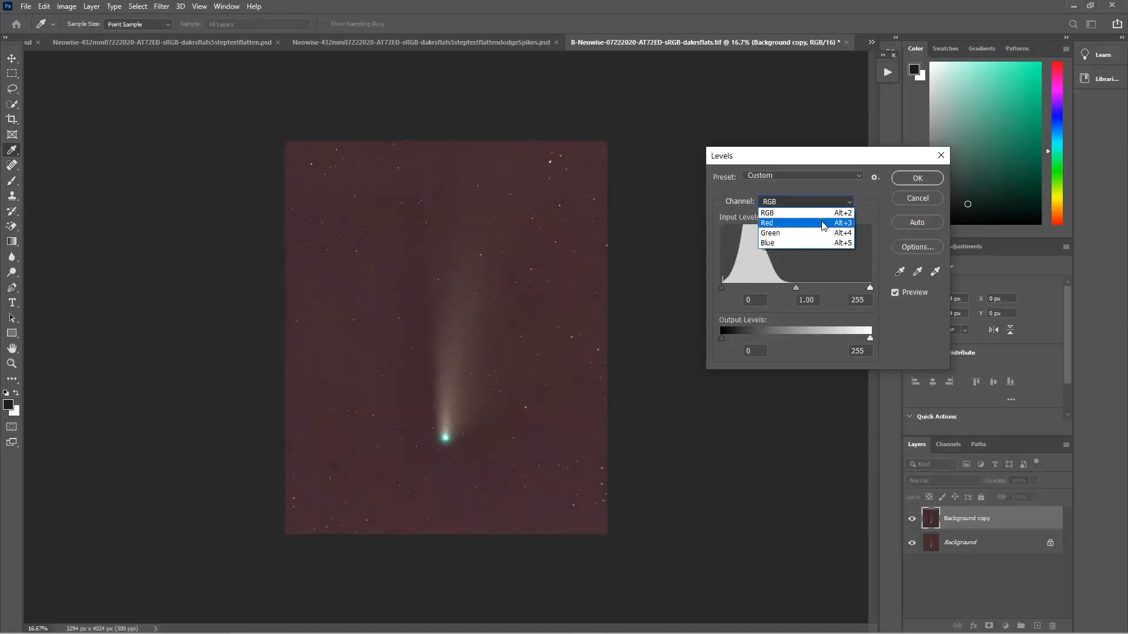
{"action": "left_click", "coordinate": [823, 224]}
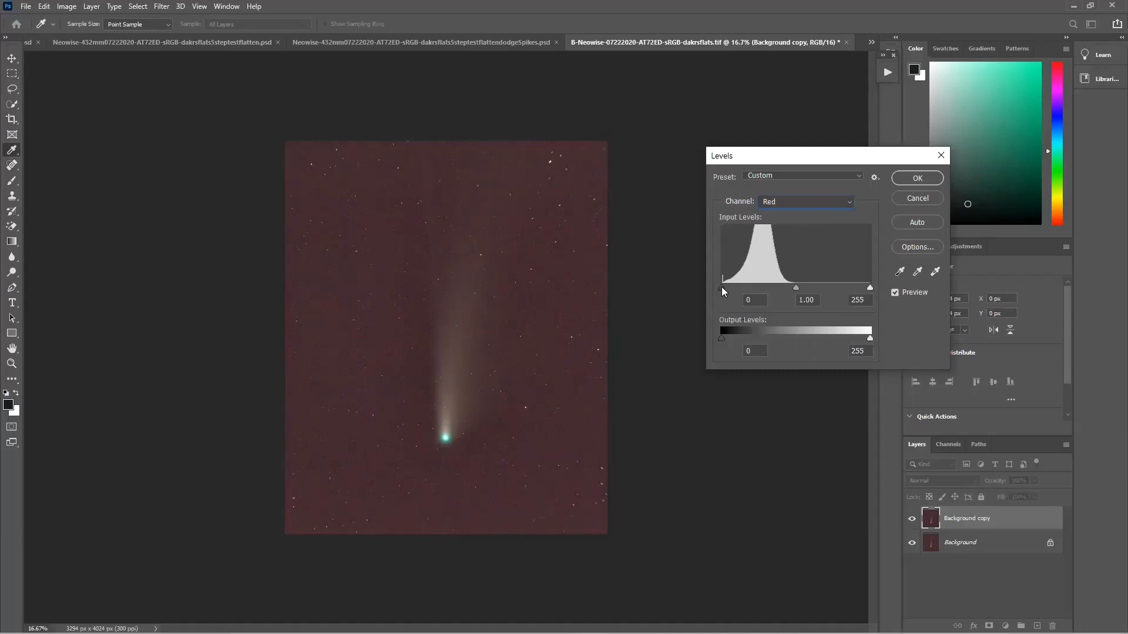
{"action": "left_click_drag", "start_coordinate": [726, 288], "coordinate": [729, 288]}
{"action": "left_click", "coordinate": [851, 203]}
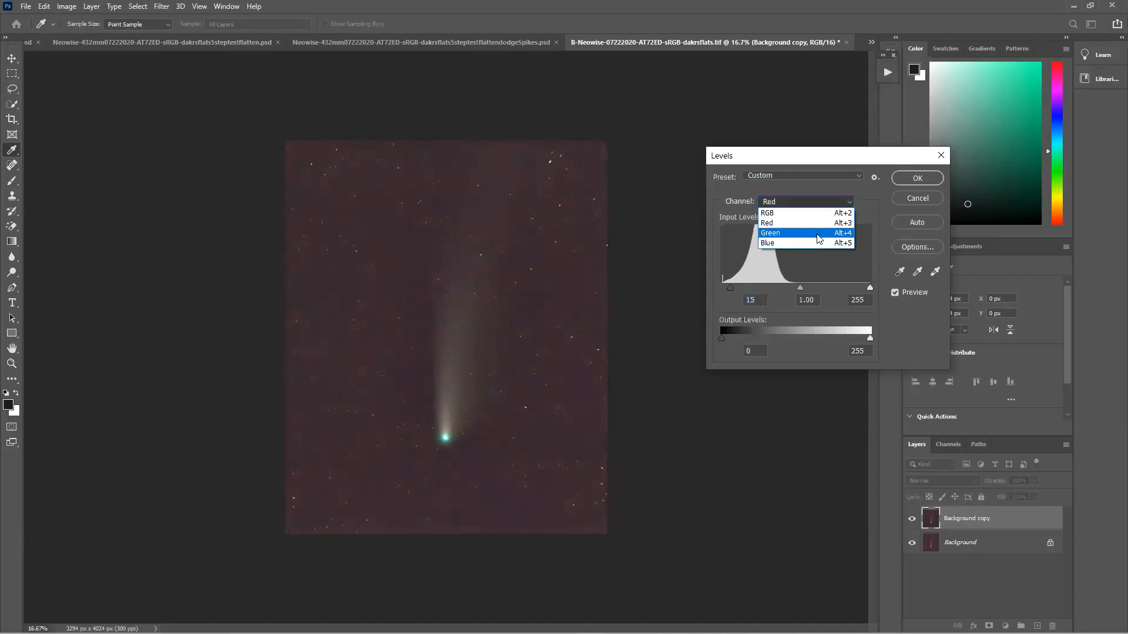
{"action": "left_click", "coordinate": [814, 233]}
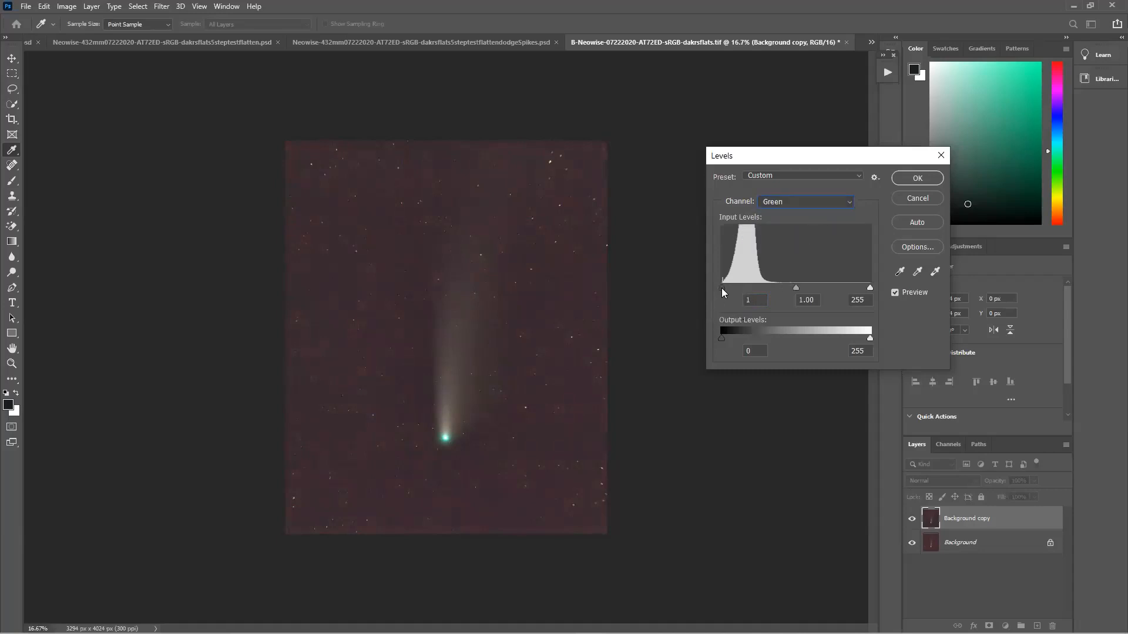
{"action": "left_click_drag", "start_coordinate": [724, 287], "coordinate": [729, 284]}
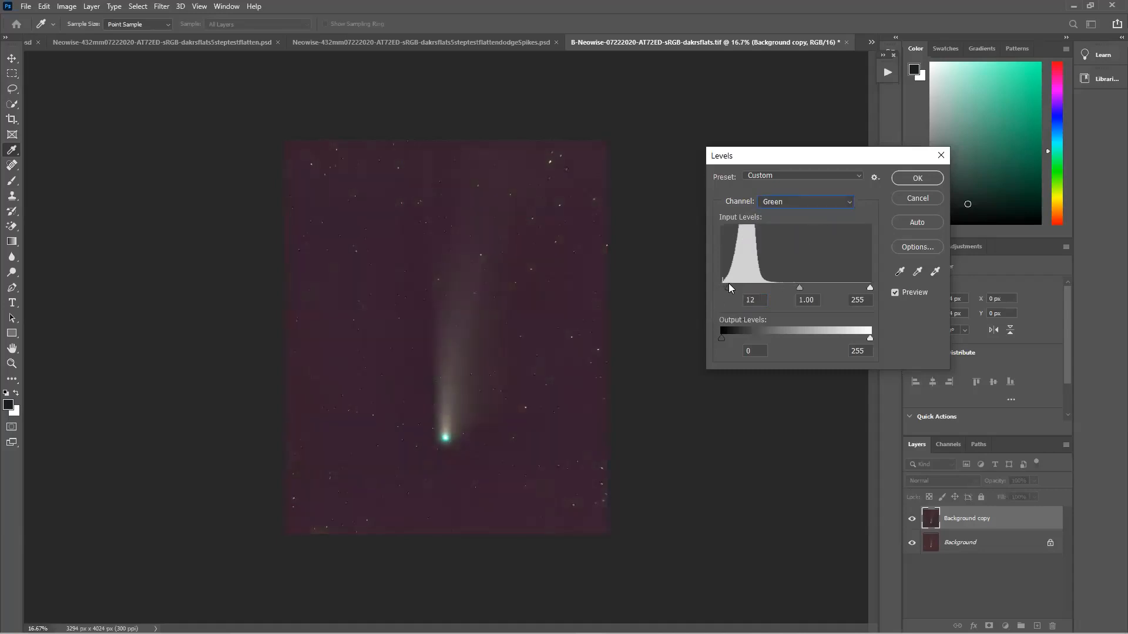
{"action": "left_click", "coordinate": [851, 202]}
{"action": "left_click", "coordinate": [811, 244]}
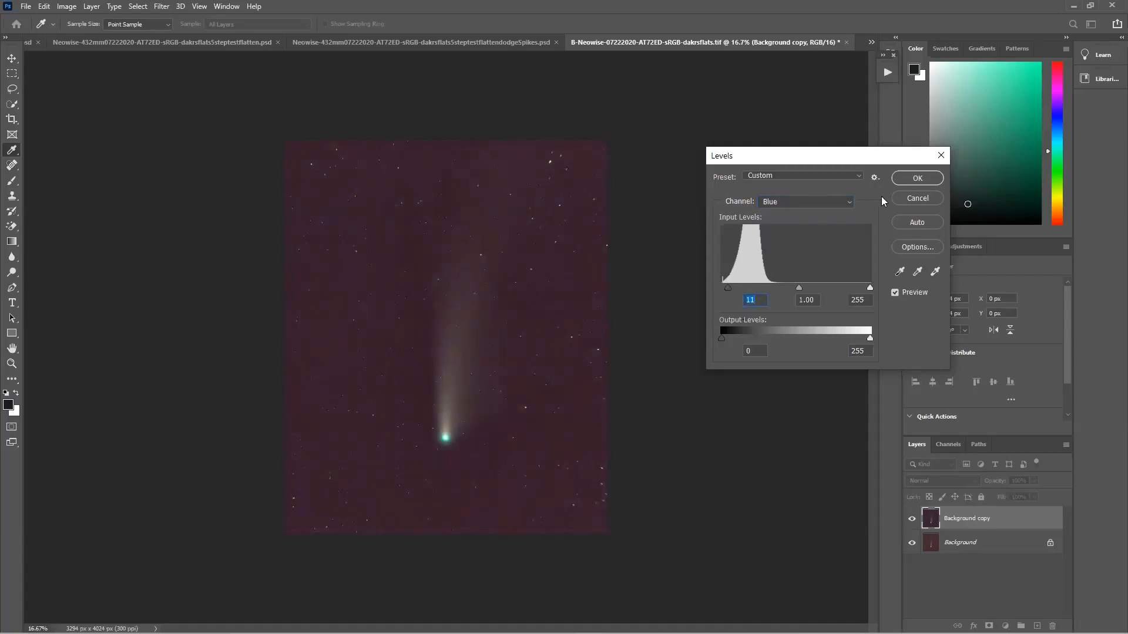
{"action": "left_click", "coordinate": [903, 180]}
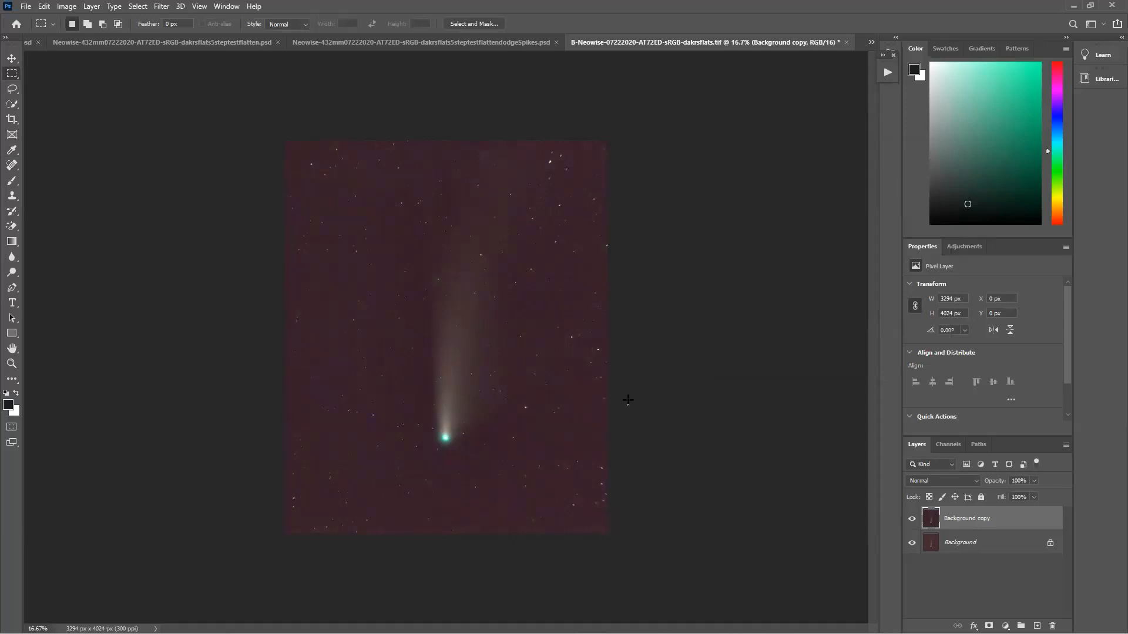
Step: Select the Local Contrast Enhancement action in the Astronomy Tools set
{"action": "left_click", "coordinate": [888, 74]}
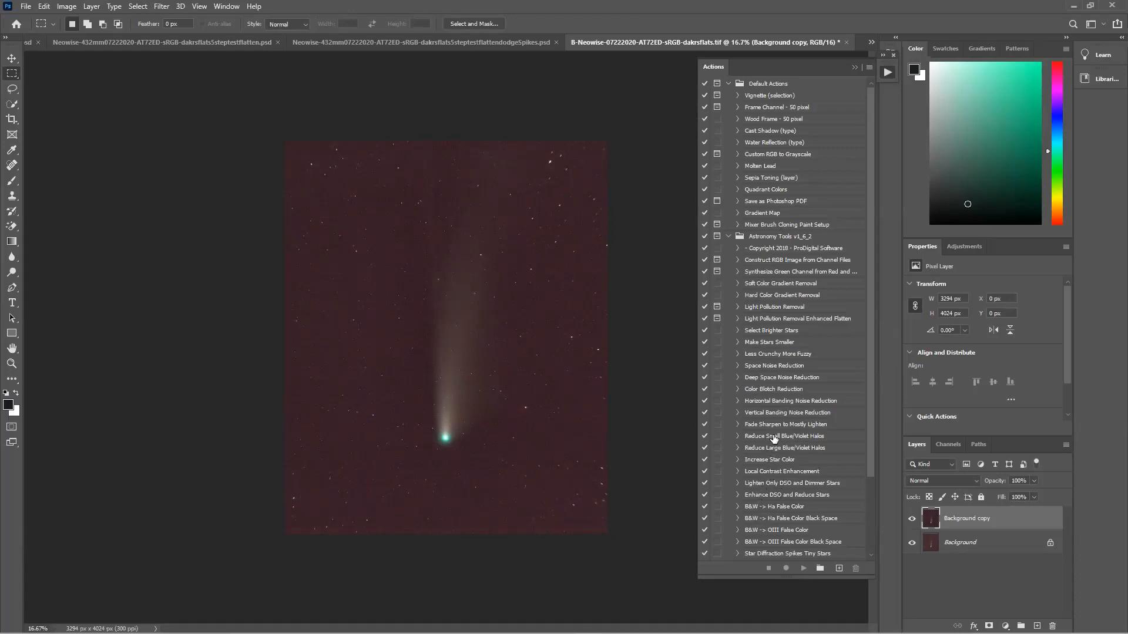
{"action": "left_click", "coordinate": [766, 472]}
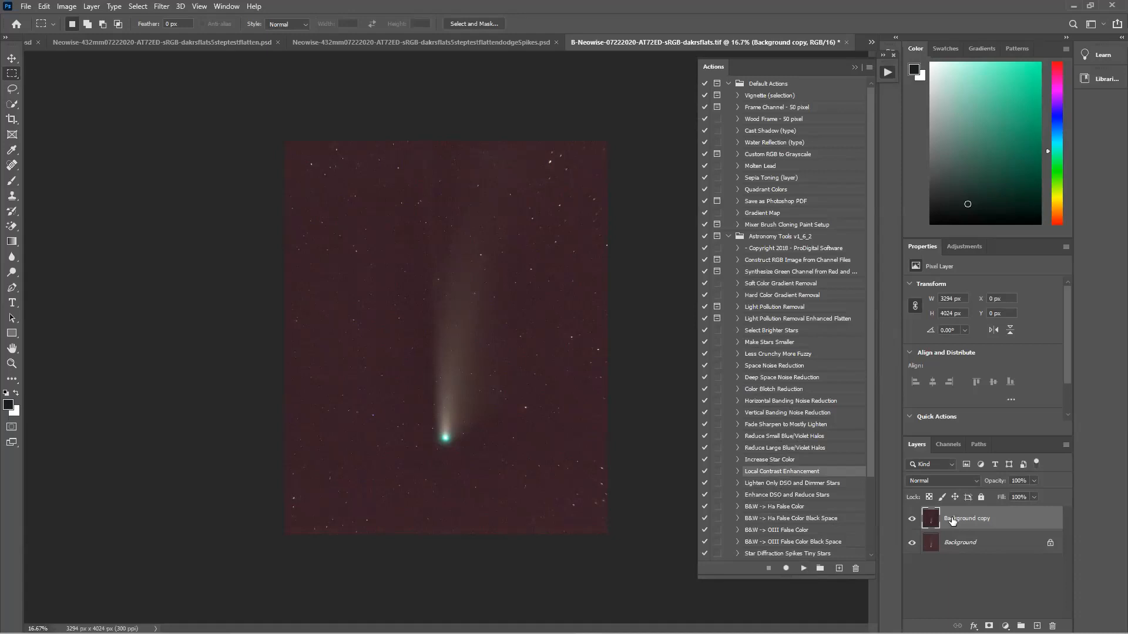
Step: Duplicate the Background copy layer and rename the original Background copy layer as Levels
{"action": "left_click_drag", "start_coordinate": [952, 520], "coordinate": [1037, 626]}
{"action": "double_click", "coordinate": [974, 541]}
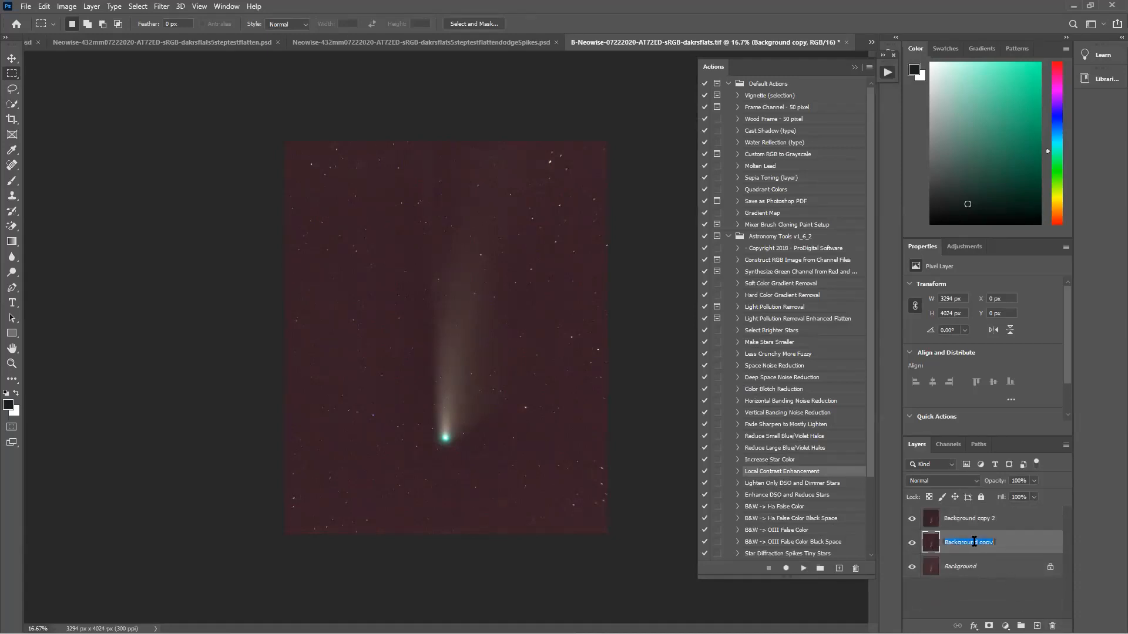
{"action": "type", "text": "Levels"}
{"action": "key", "text": "Return"}
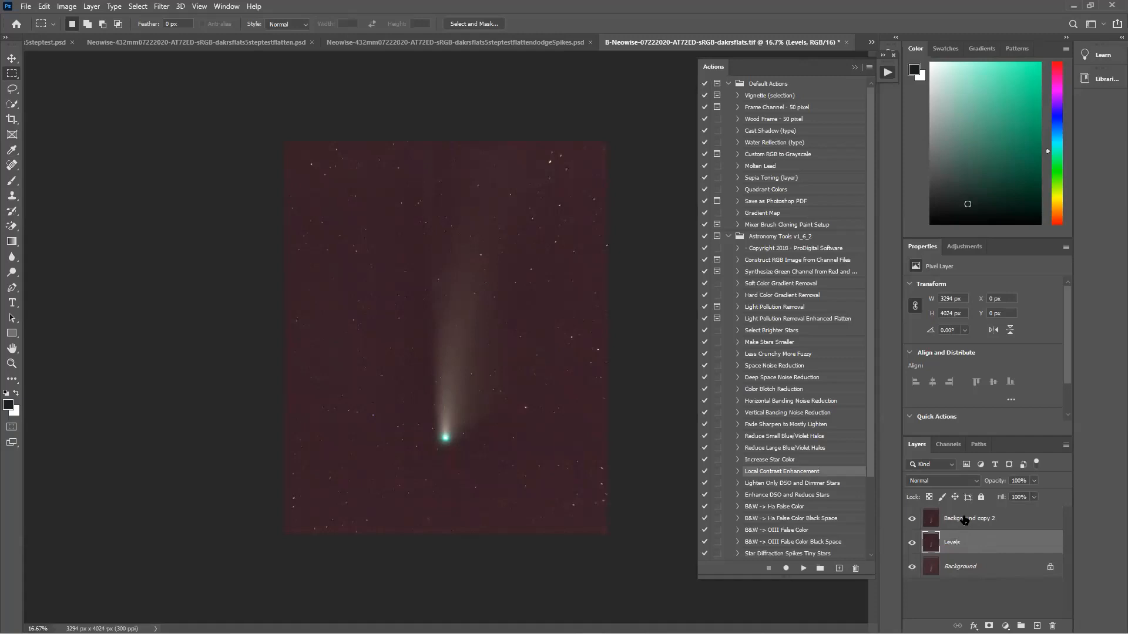
Step: Run the Local Contrast Enhancement action on the Background copy 2 layer and compare the image with that layer hidden and shown
{"action": "left_click", "coordinate": [964, 521]}
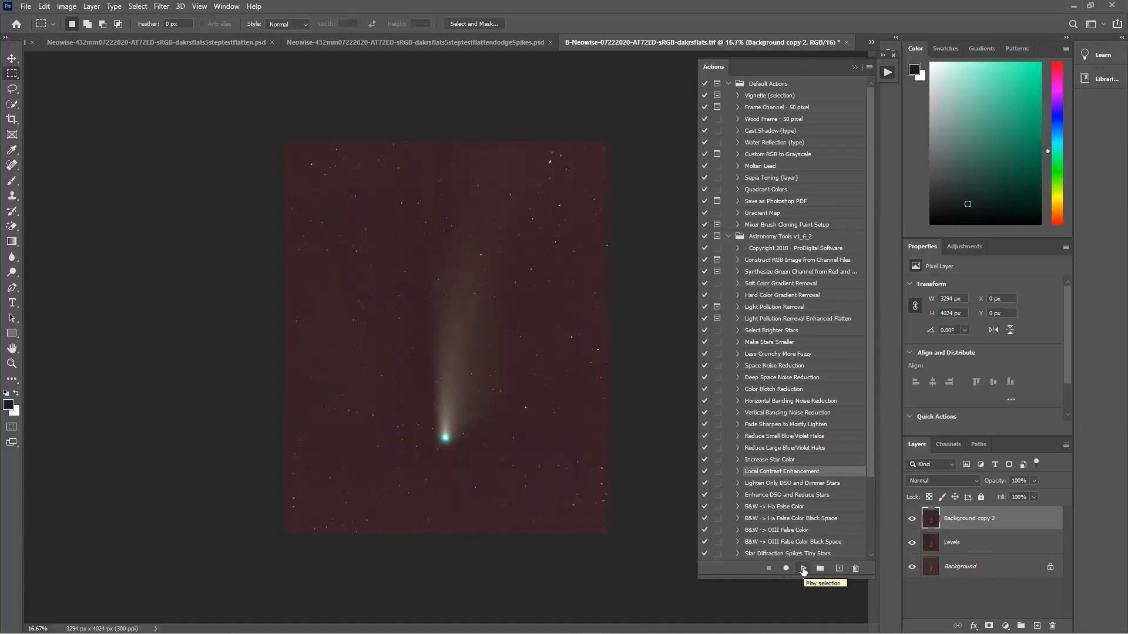
{"action": "left_click", "coordinate": [803, 569]}
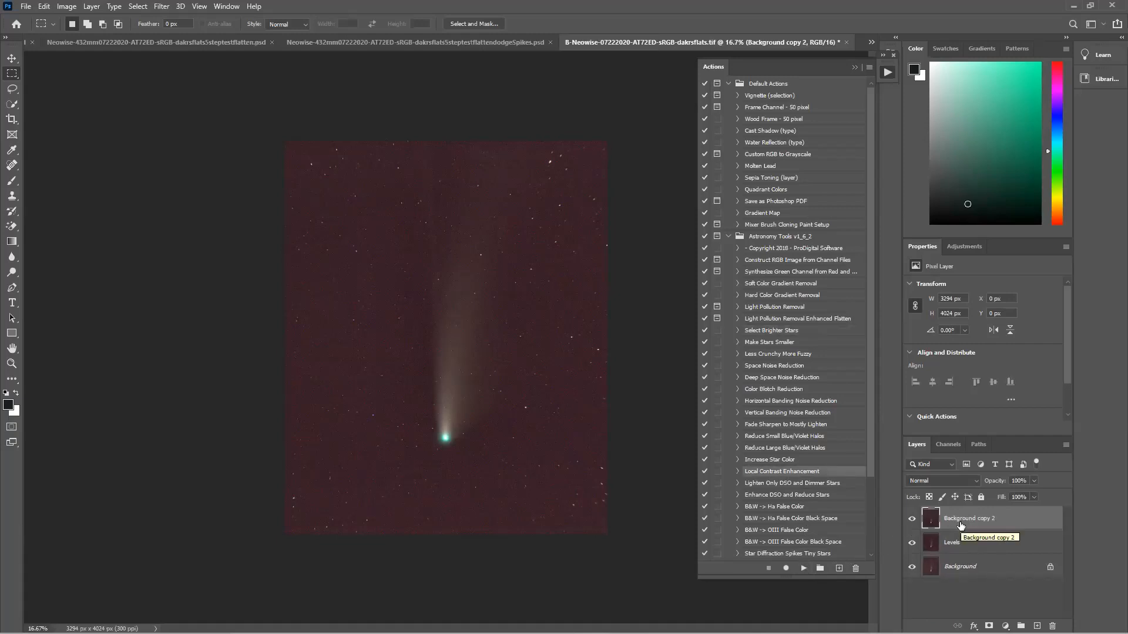
{"action": "left_click", "coordinate": [912, 521]}
{"action": "left_click", "coordinate": [911, 520]}
{"action": "key", "text": "ctrl+plus"}
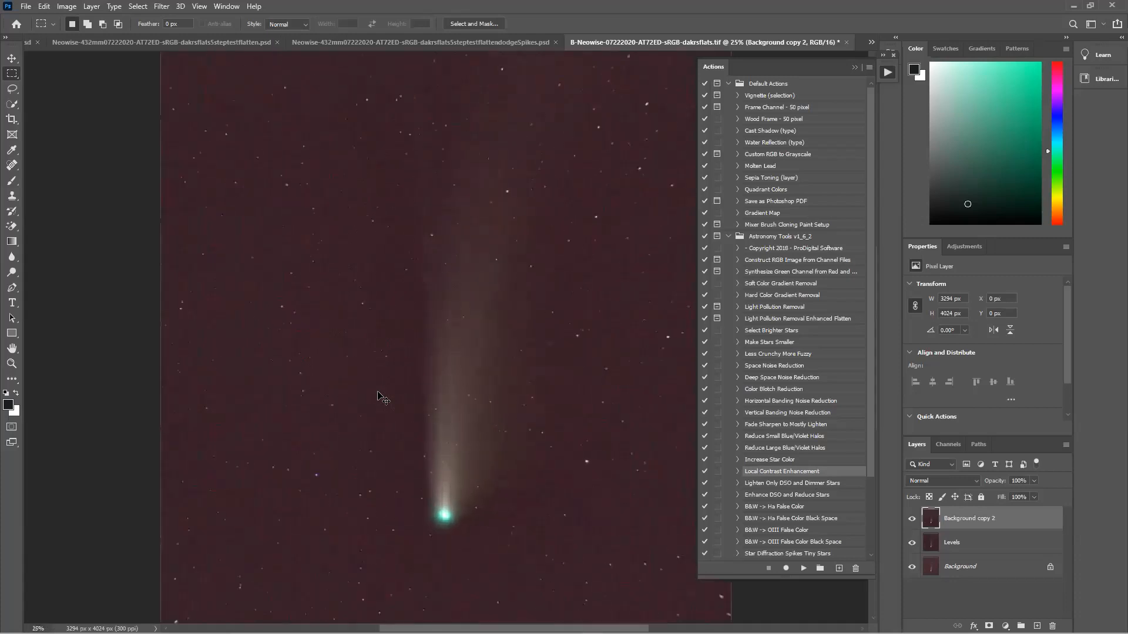
{"action": "left_click", "coordinate": [912, 519]}
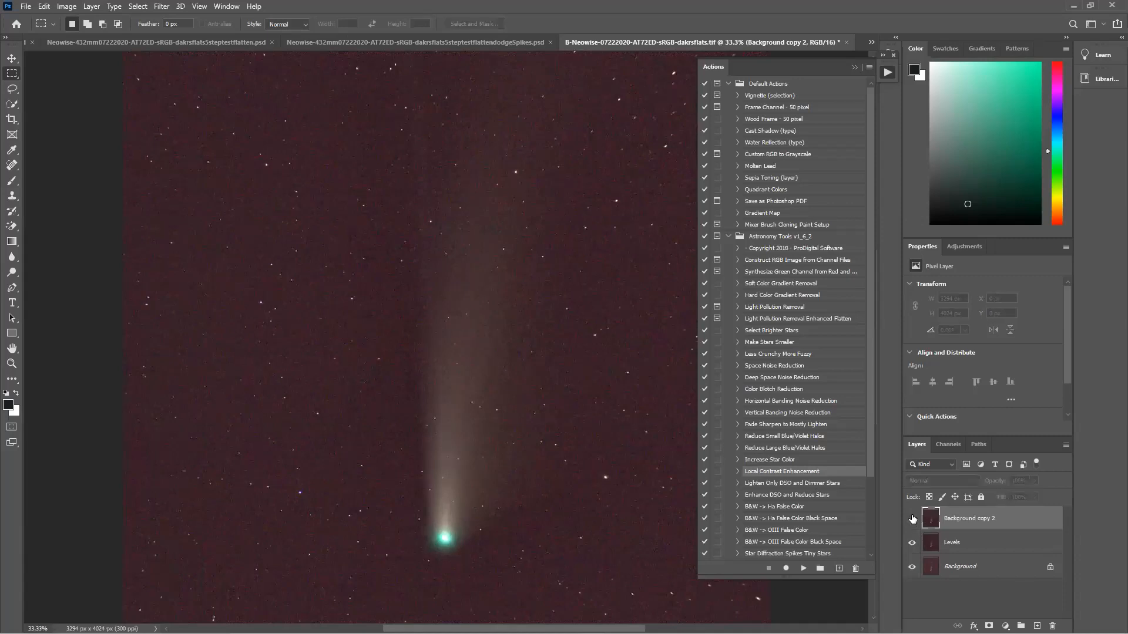
{"action": "left_click", "coordinate": [912, 519]}
{"action": "left_click", "coordinate": [912, 519]}
{"action": "left_click", "coordinate": [912, 519]}
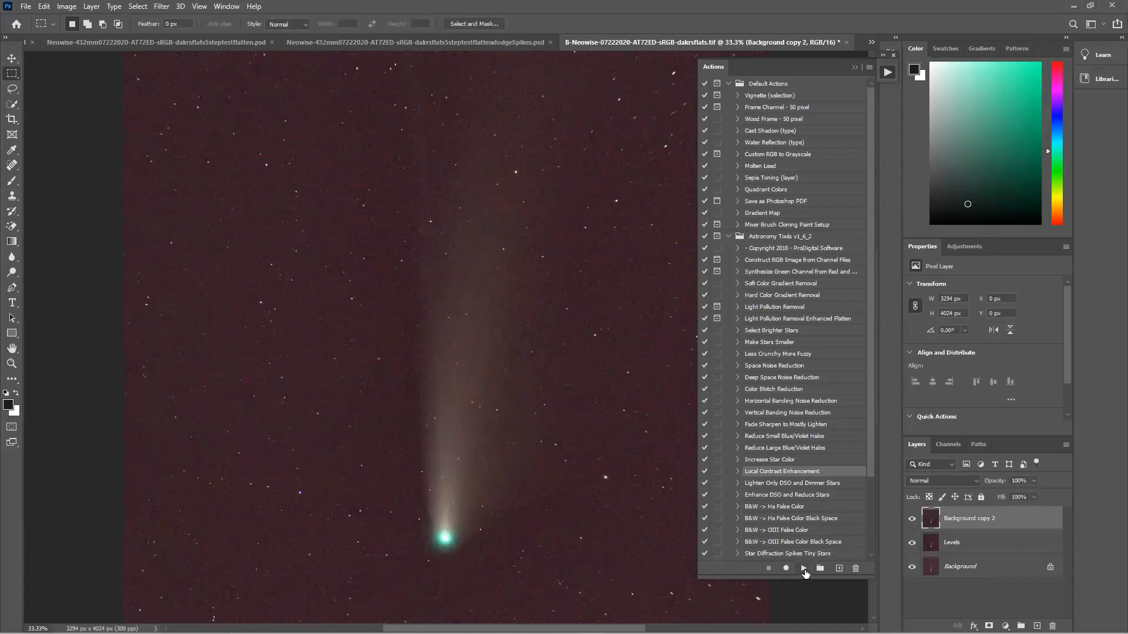
Step: Run the Local Contrast Enhancement action a second time on Background copy 2 and check the result against the Levels layer
{"action": "left_click", "coordinate": [804, 569]}
{"action": "left_click", "coordinate": [911, 519]}
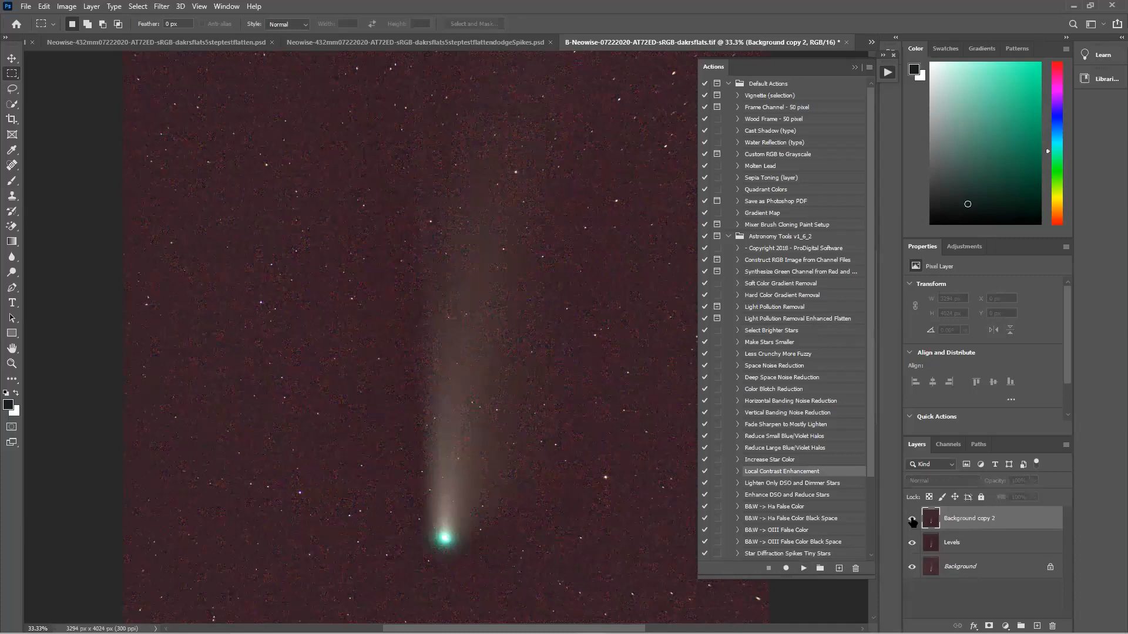
{"action": "left_click", "coordinate": [911, 519]}
{"action": "left_click", "coordinate": [911, 519]}
{"action": "left_click", "coordinate": [912, 519]}
{"action": "left_click", "coordinate": [911, 519]}
{"action": "left_click", "coordinate": [912, 519]}
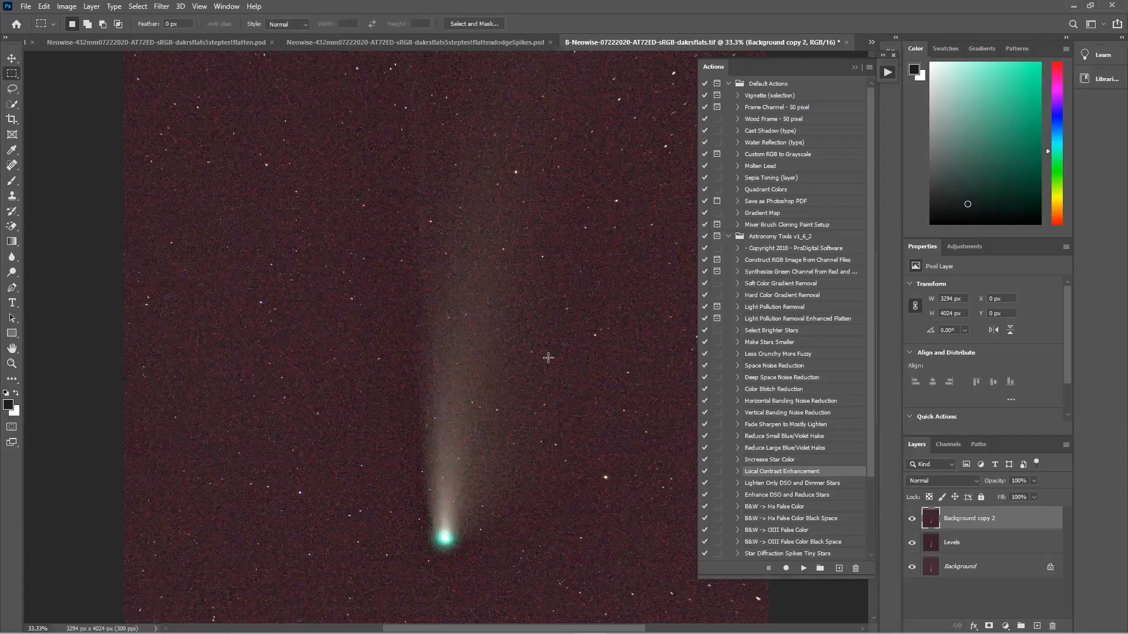
{"action": "scroll", "coordinate": [548, 357], "scroll_direction": "up", "scroll_amount": 2}
{"action": "scroll", "coordinate": [548, 358], "scroll_direction": "up", "scroll_amount": 3}
{"action": "scroll", "coordinate": [547, 360], "scroll_direction": "up", "scroll_amount": 1}
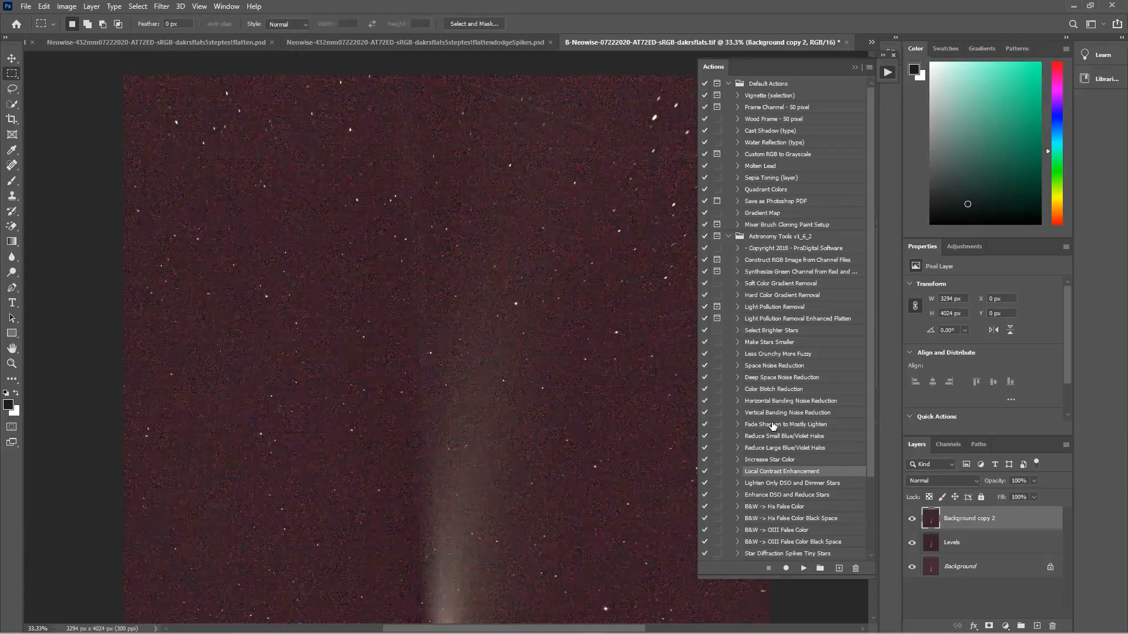
Step: Try a higher black input level on the red channel of Background copy 2 and close Levels without applying it
{"action": "left_click", "coordinate": [70, 7]}
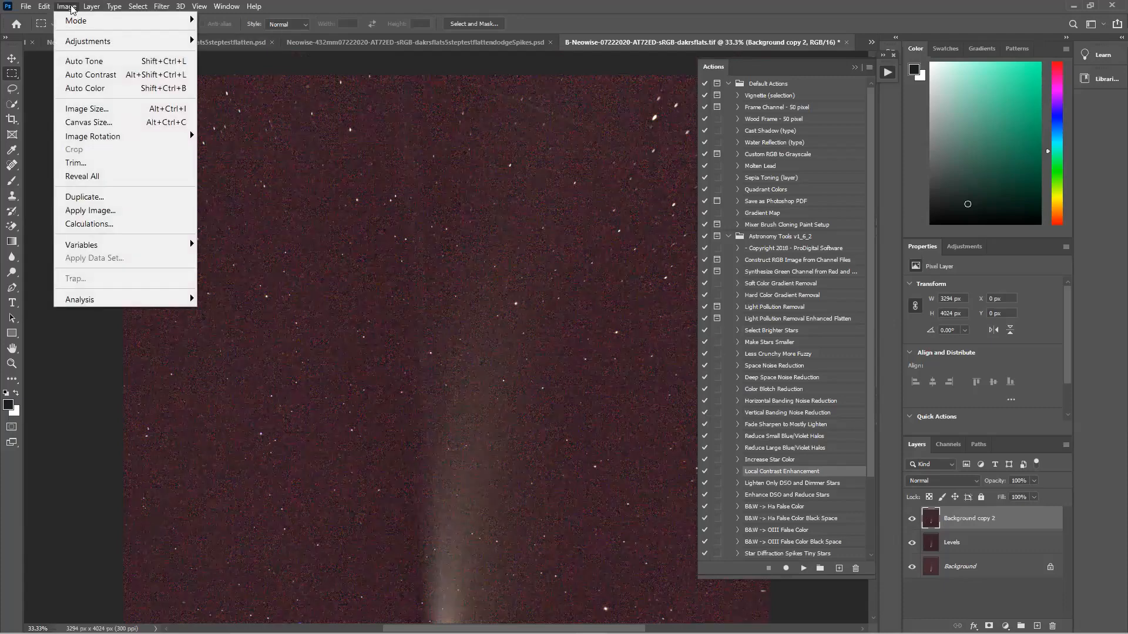
{"action": "mouse_move", "coordinate": [131, 44]}
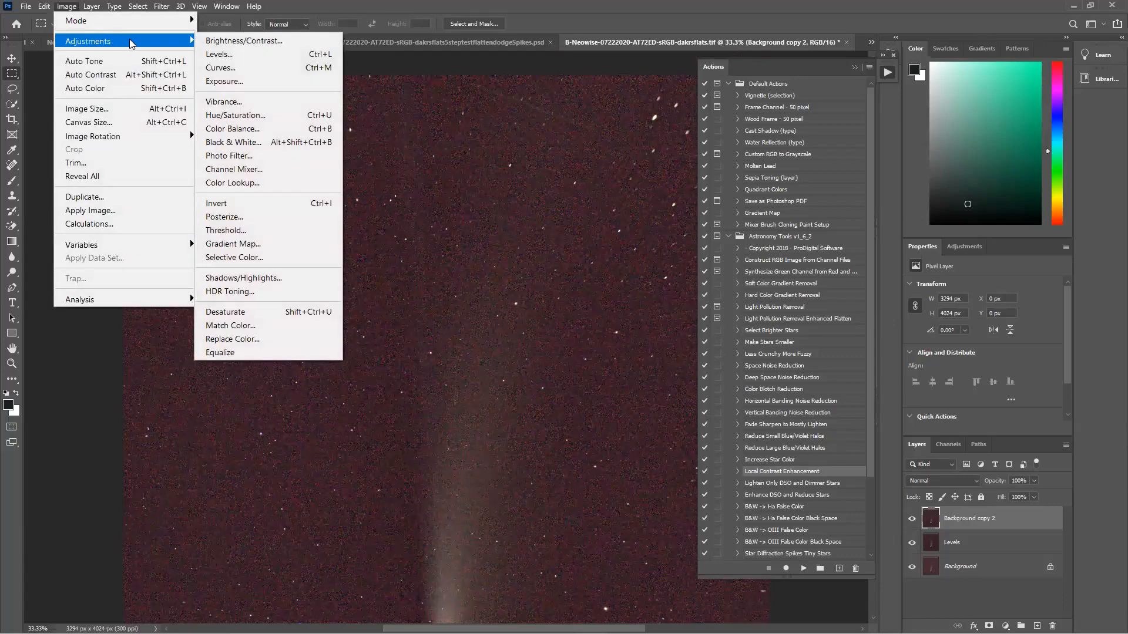
{"action": "left_click", "coordinate": [226, 59]}
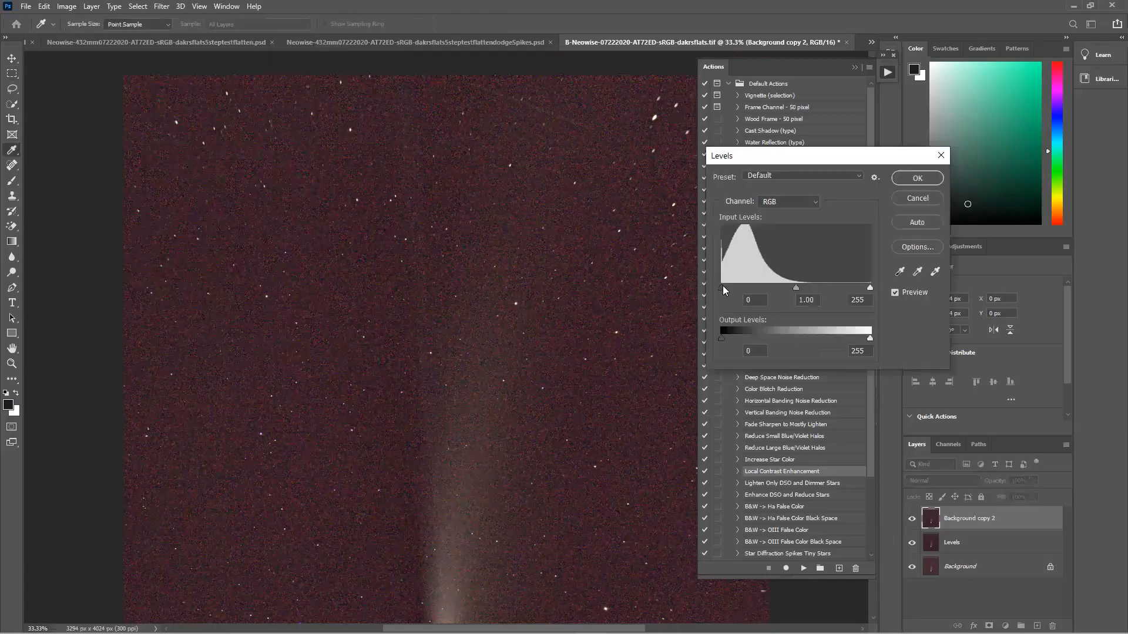
{"action": "left_click", "coordinate": [817, 202]}
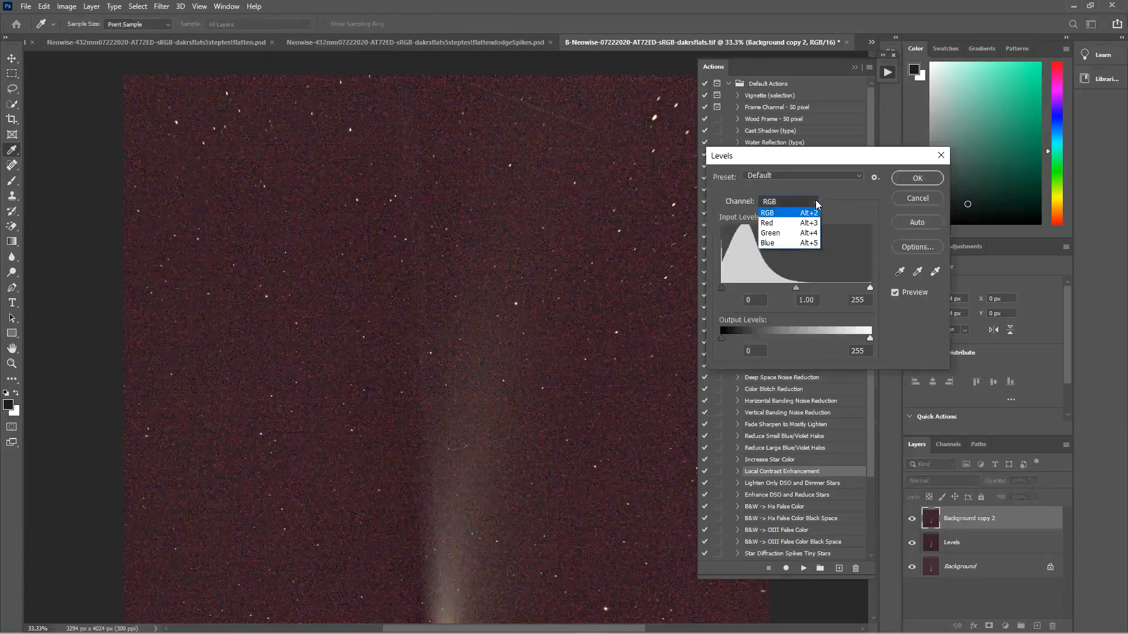
{"action": "left_click", "coordinate": [813, 222]}
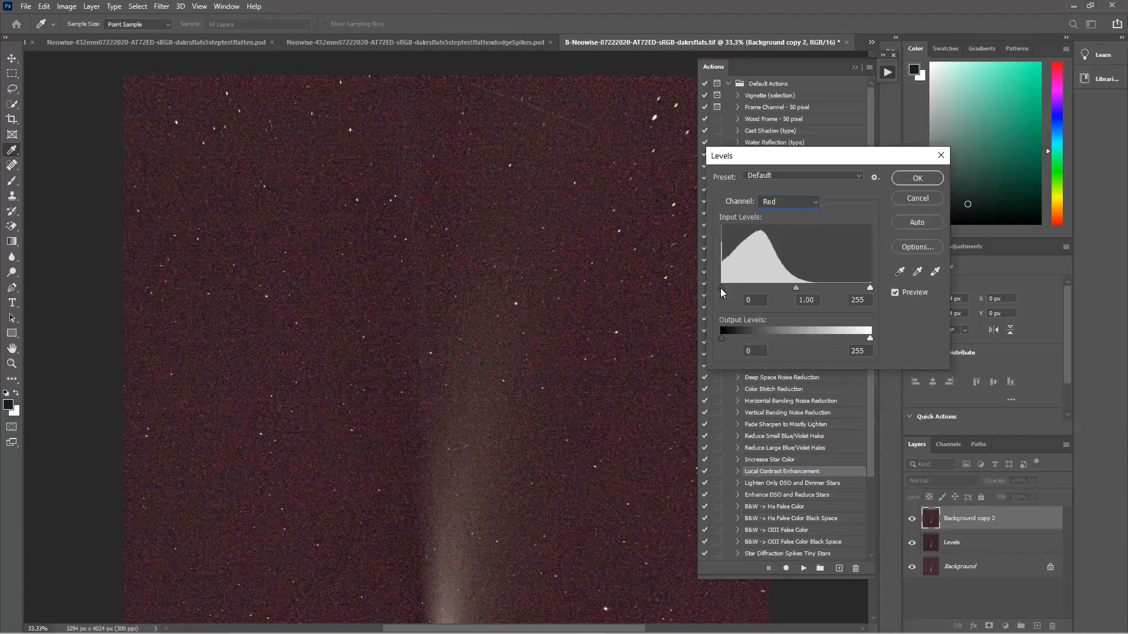
{"action": "left_click_drag", "start_coordinate": [721, 288], "coordinate": [729, 288]}
{"action": "left_click", "coordinate": [719, 287]}
{"action": "left_click", "coordinate": [820, 200]}
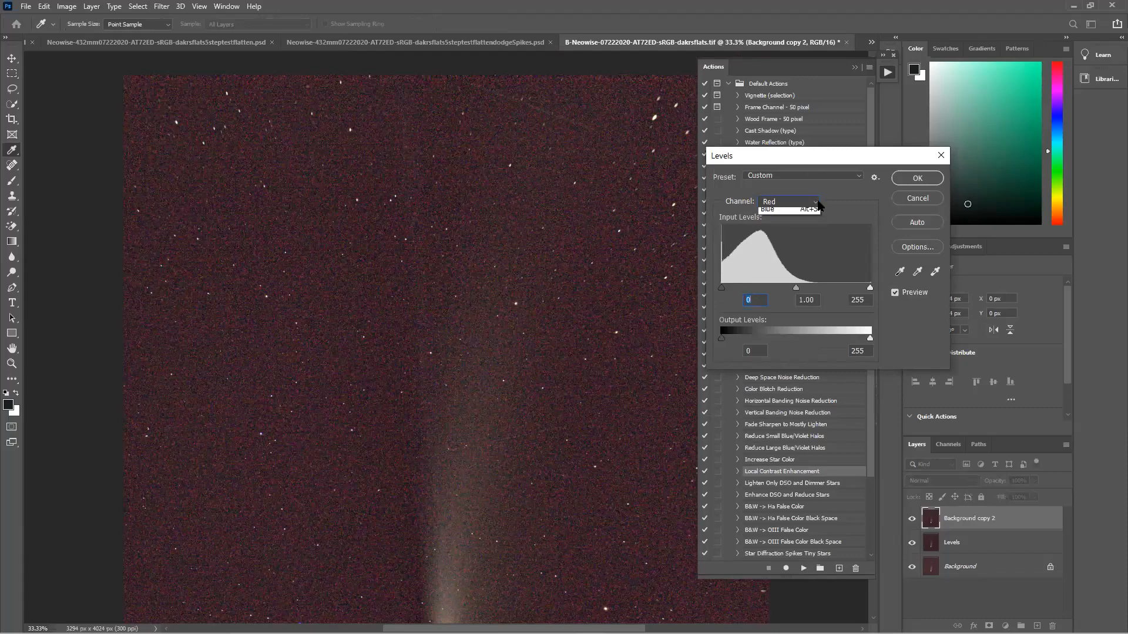
{"action": "left_click", "coordinate": [799, 215]}
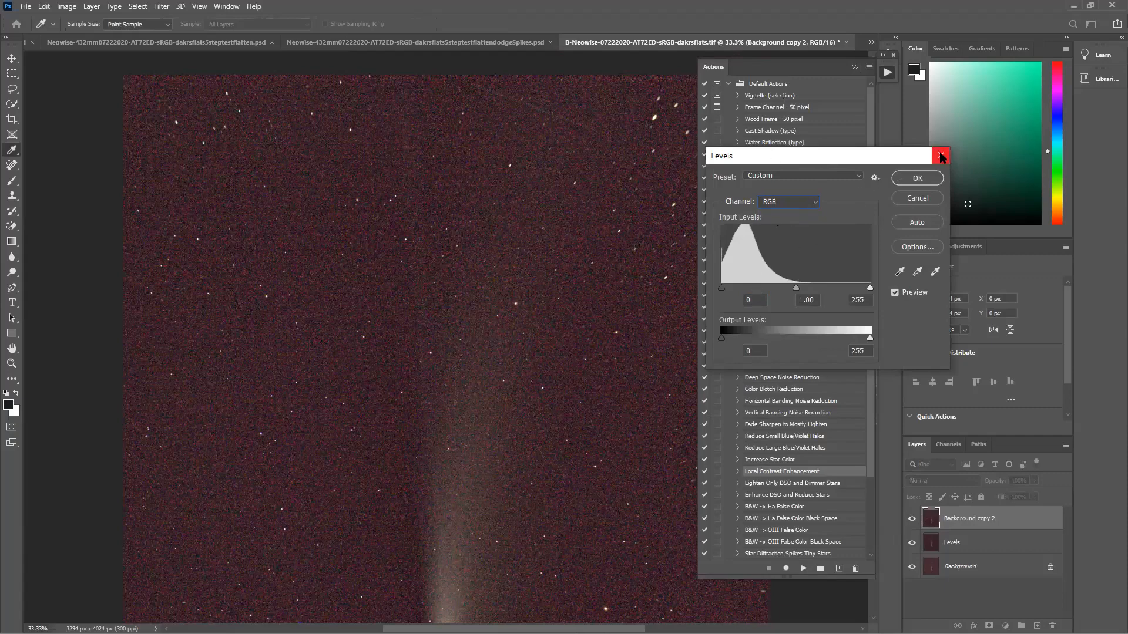
{"action": "left_click", "coordinate": [941, 154]}
{"action": "left_click", "coordinate": [940, 156]}
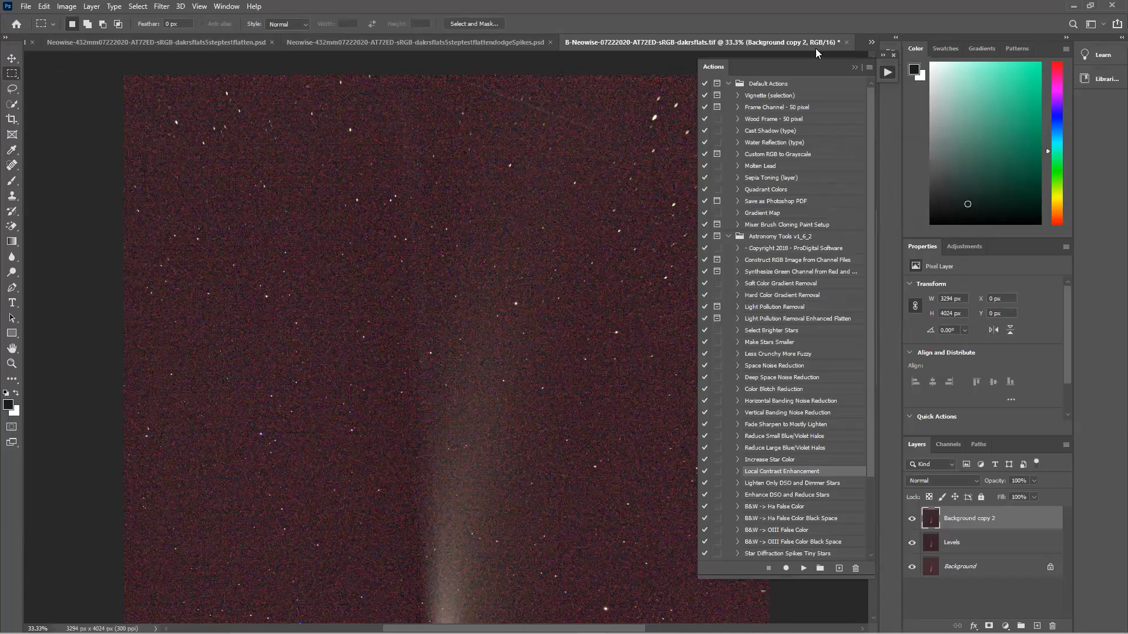
Step: Switch to Neowise-432mm07222020-AT72ED-sRGB-dakrsflats5steptest.psd and show the "AstronomyTools, Levels" layer, comparing it with the Background layer
{"action": "left_click", "coordinate": [874, 41]}
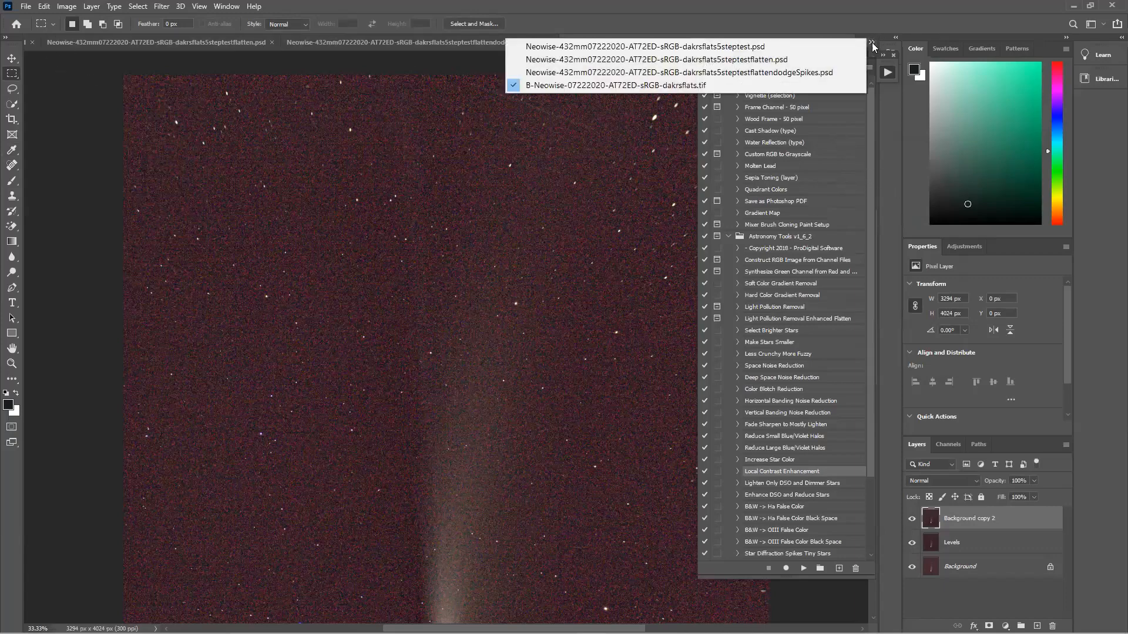
{"action": "left_click", "coordinate": [811, 47]}
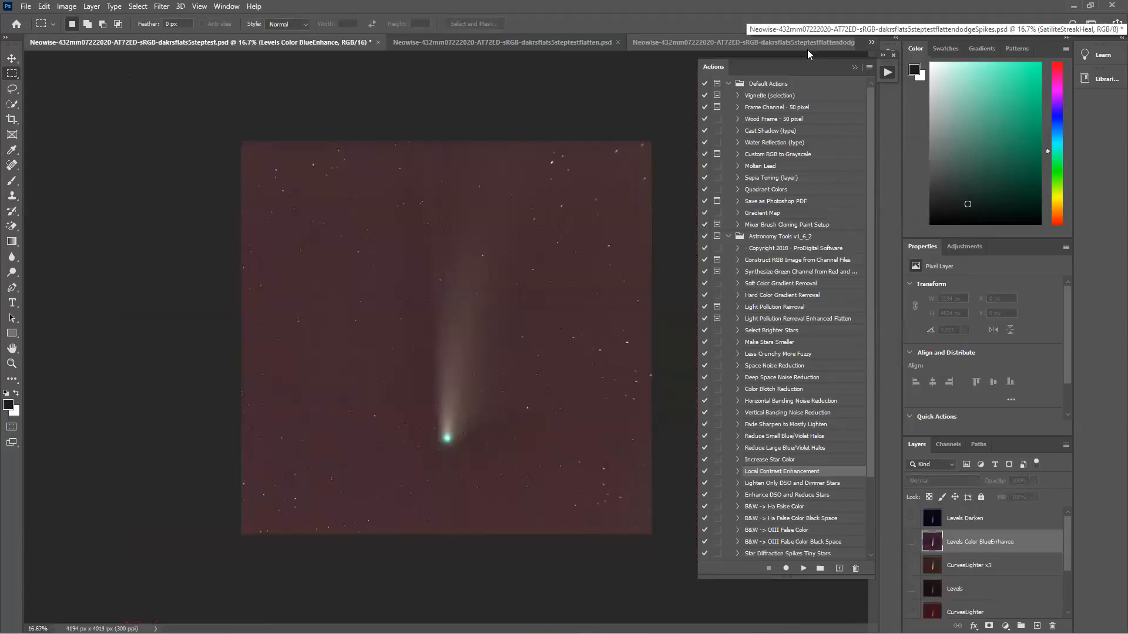
{"action": "scroll", "coordinate": [966, 550], "scroll_direction": "down", "scroll_amount": 3}
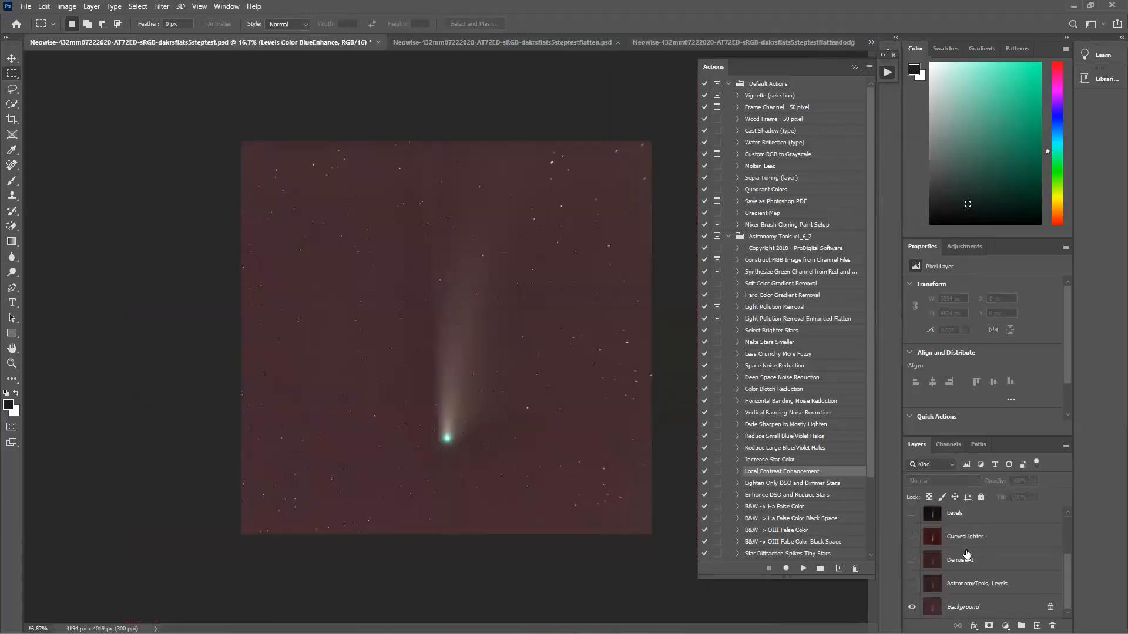
{"action": "left_click", "coordinate": [912, 586]}
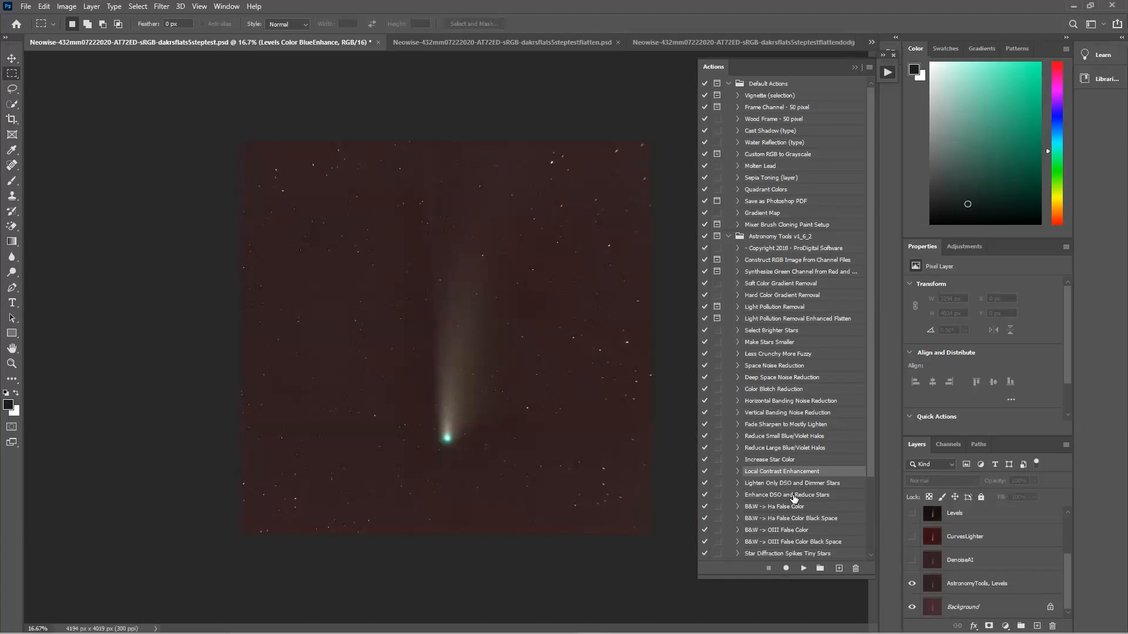
{"action": "left_click", "coordinate": [911, 585]}
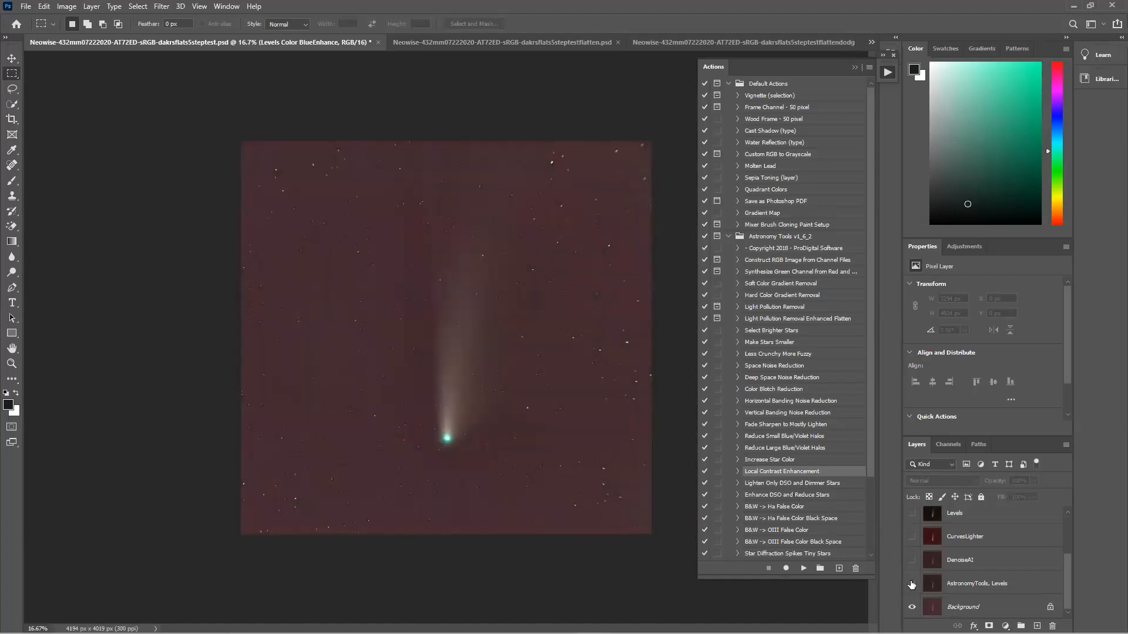
{"action": "left_click", "coordinate": [911, 584]}
{"action": "left_click", "coordinate": [911, 584]}
{"action": "left_click", "coordinate": [911, 584]}
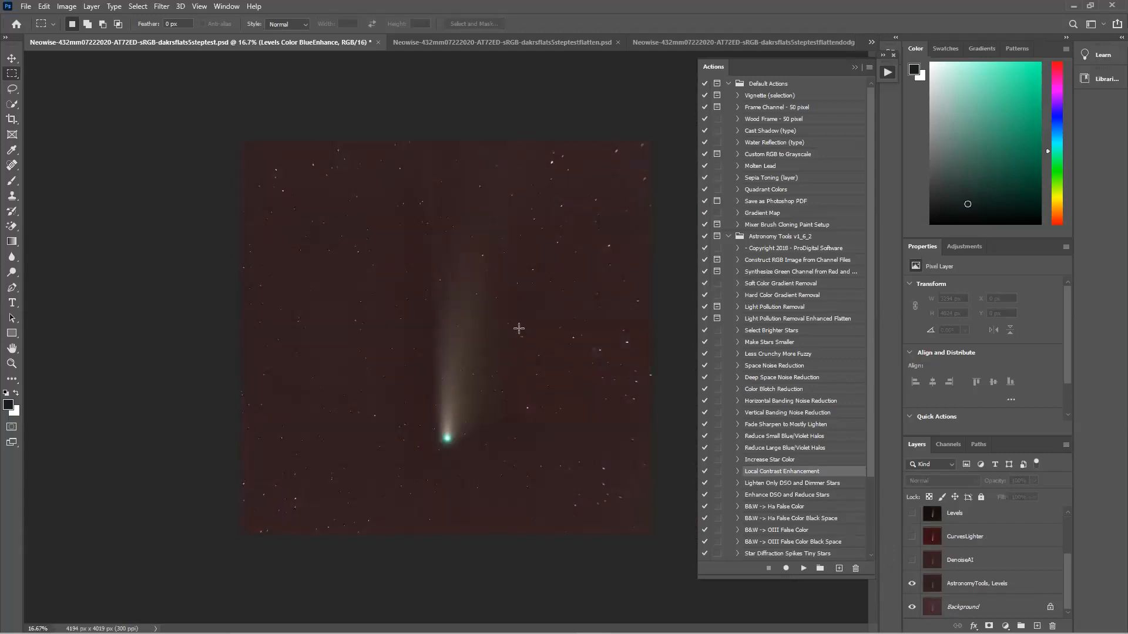
Step: Show the DenoiseAI layer and compare the comet tail and star field with and without it
{"action": "key", "text": "ctrl+equal"}
{"action": "key", "text": "ctrl+equal"}
{"action": "key", "text": "ctrl+equal"}
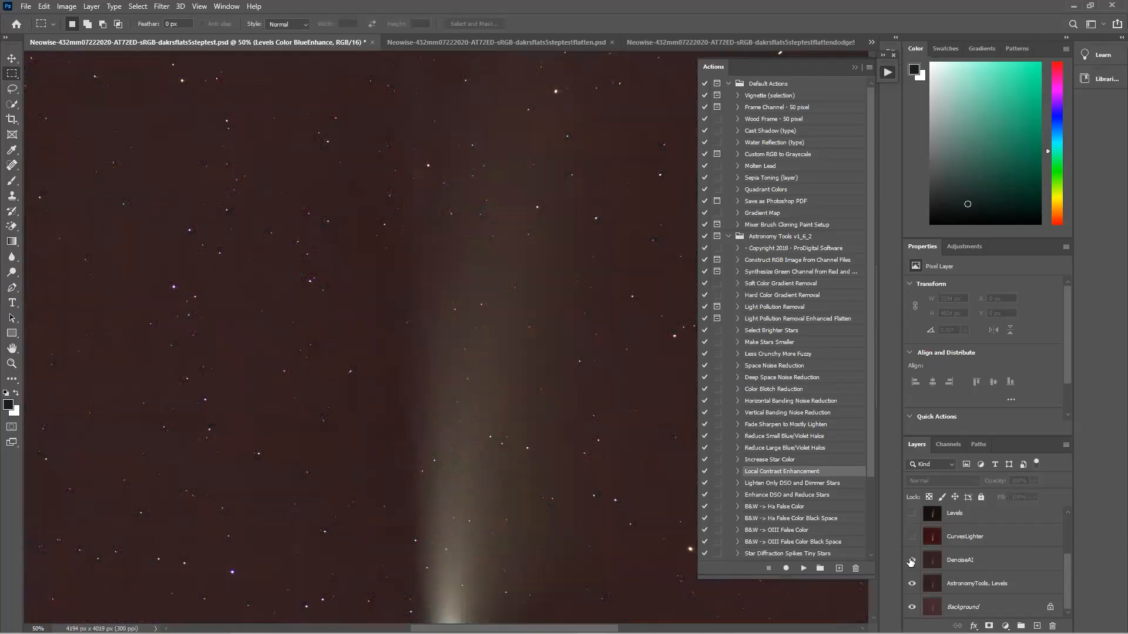
{"action": "left_click", "coordinate": [911, 561]}
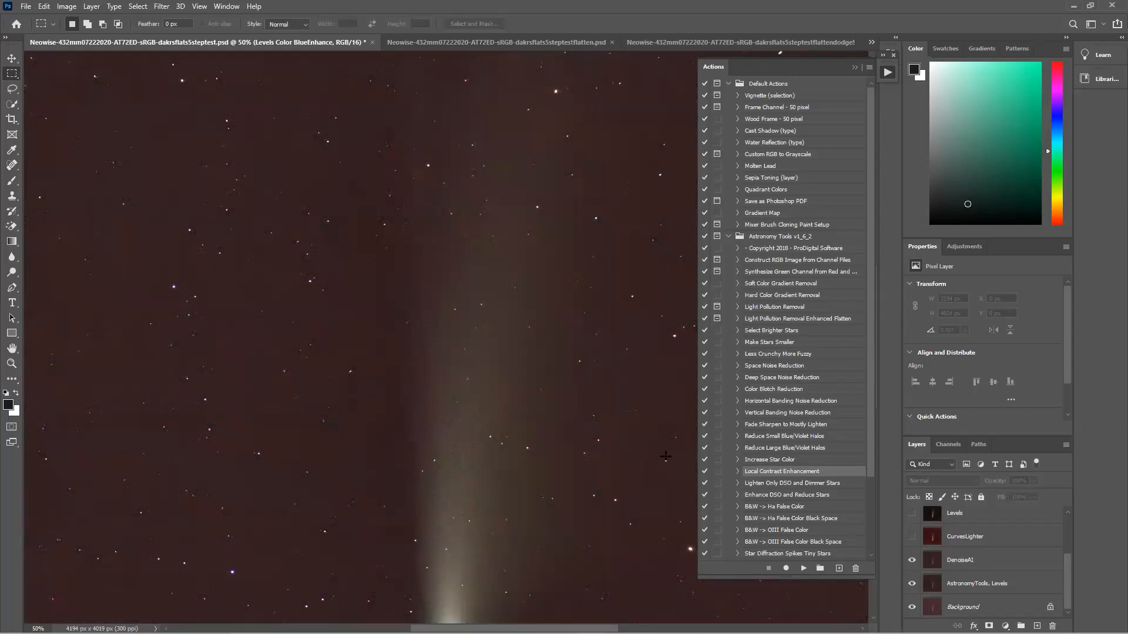
{"action": "left_click", "coordinate": [913, 561]}
{"action": "left_click", "coordinate": [912, 561]}
Step: Collapse the list of actions and preview the CurvesLighter layer, leaving it hidden
{"action": "left_click", "coordinate": [855, 67]}
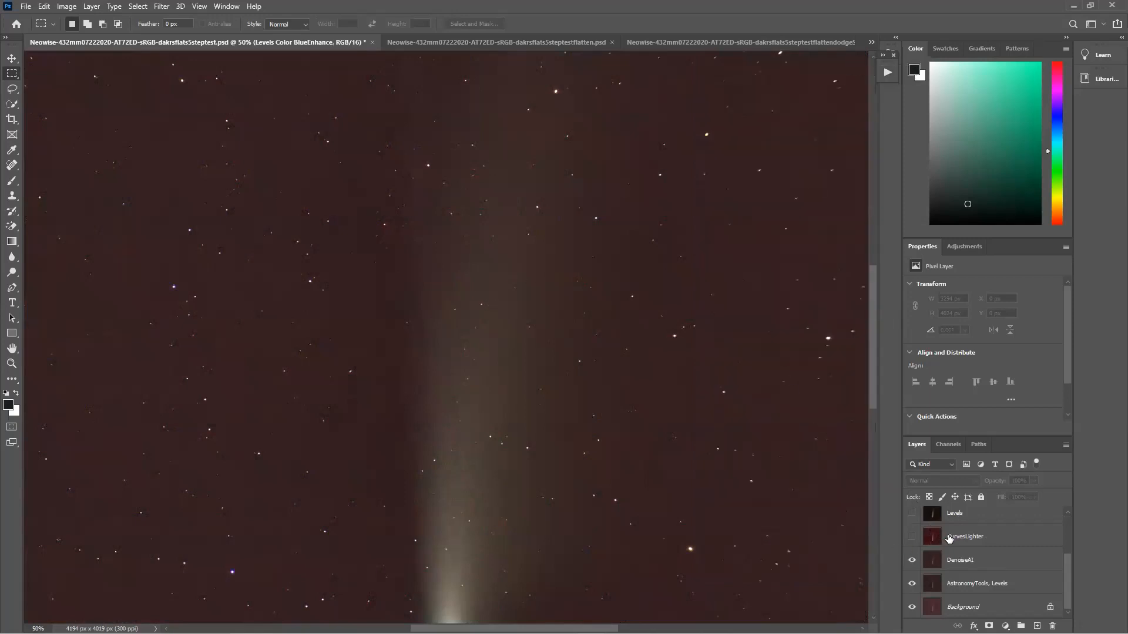
{"action": "left_click", "coordinate": [912, 537]}
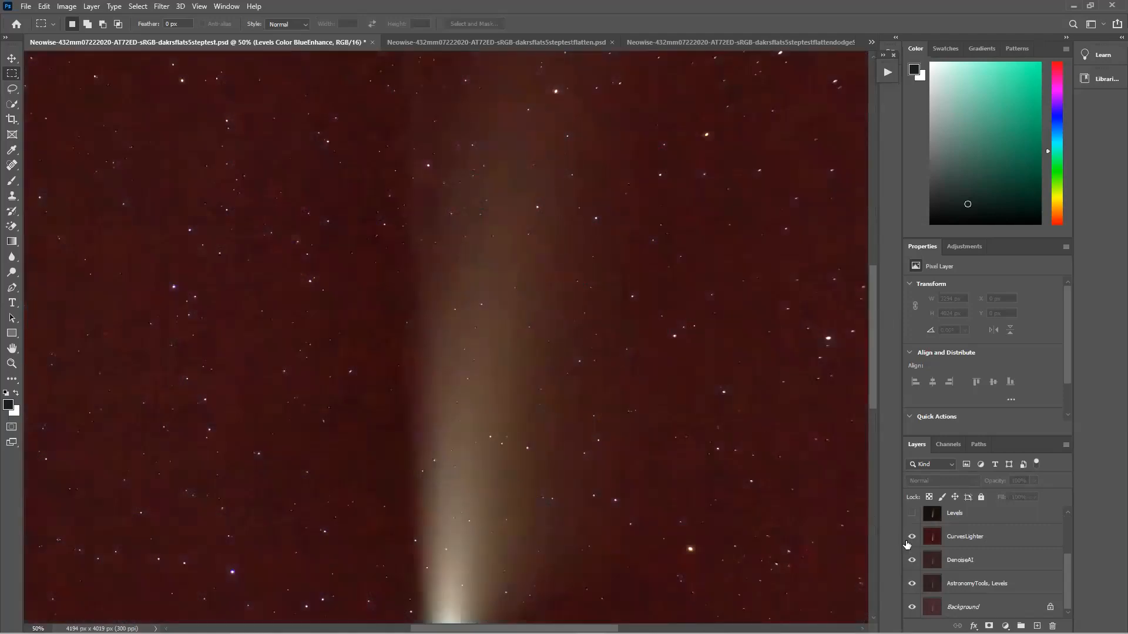
{"action": "left_click", "coordinate": [911, 537]}
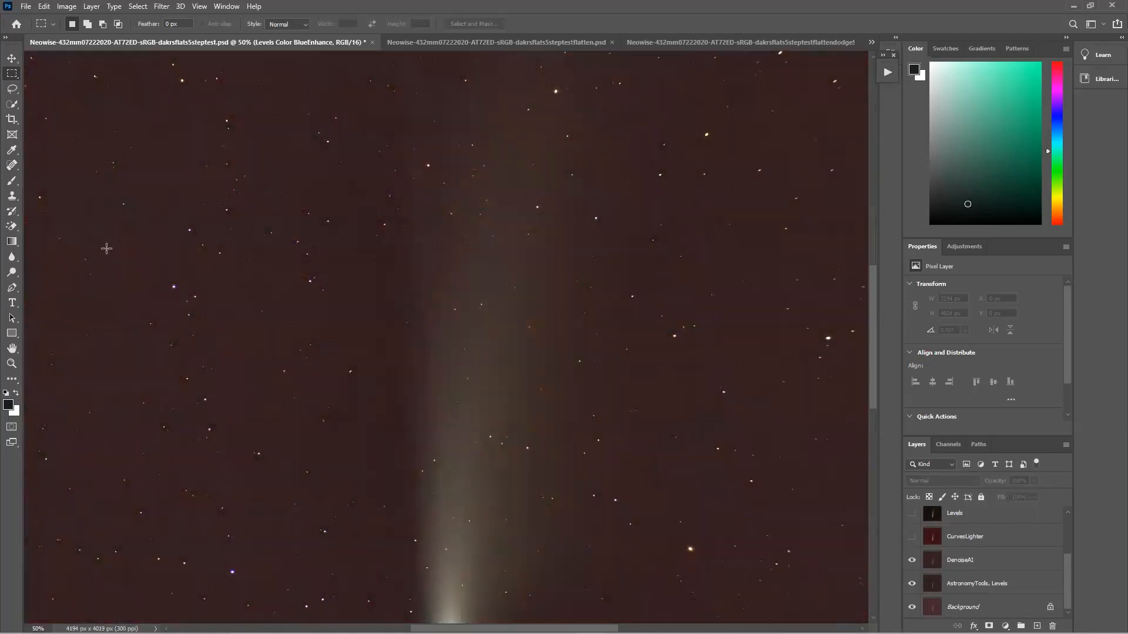
Step: Try the Lighter (RGB) preset of the Curves adjustment on the DenoiseAI layer and cancel the adjustment
{"action": "left_click", "coordinate": [62, 8]}
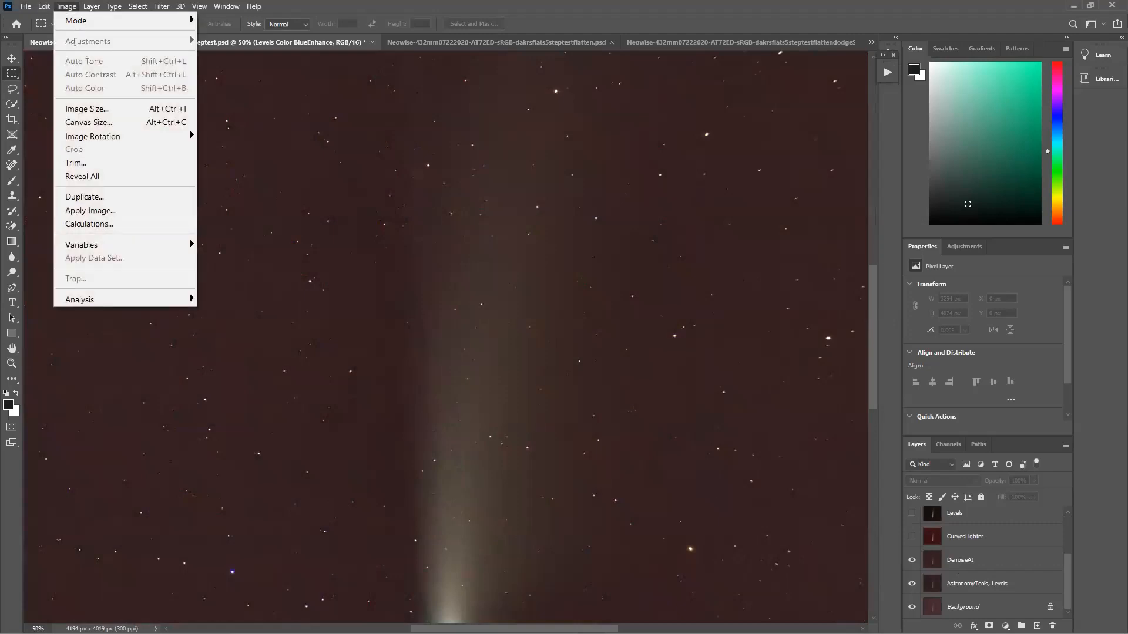
{"action": "left_click", "coordinate": [935, 560]}
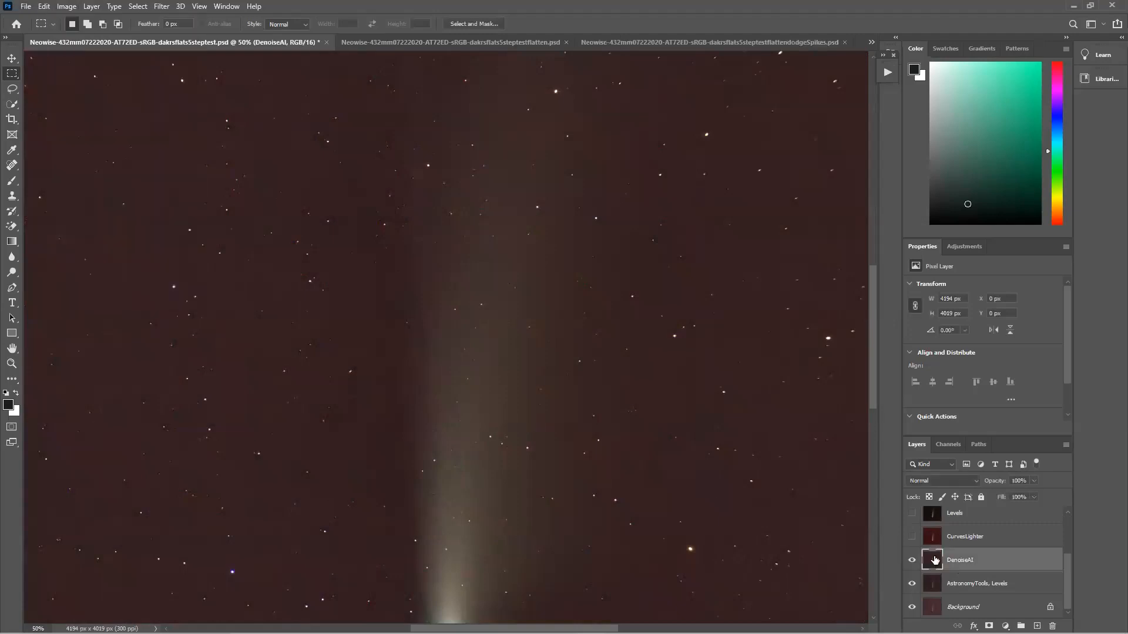
{"action": "left_click", "coordinate": [74, 6]}
{"action": "mouse_move", "coordinate": [120, 42]}
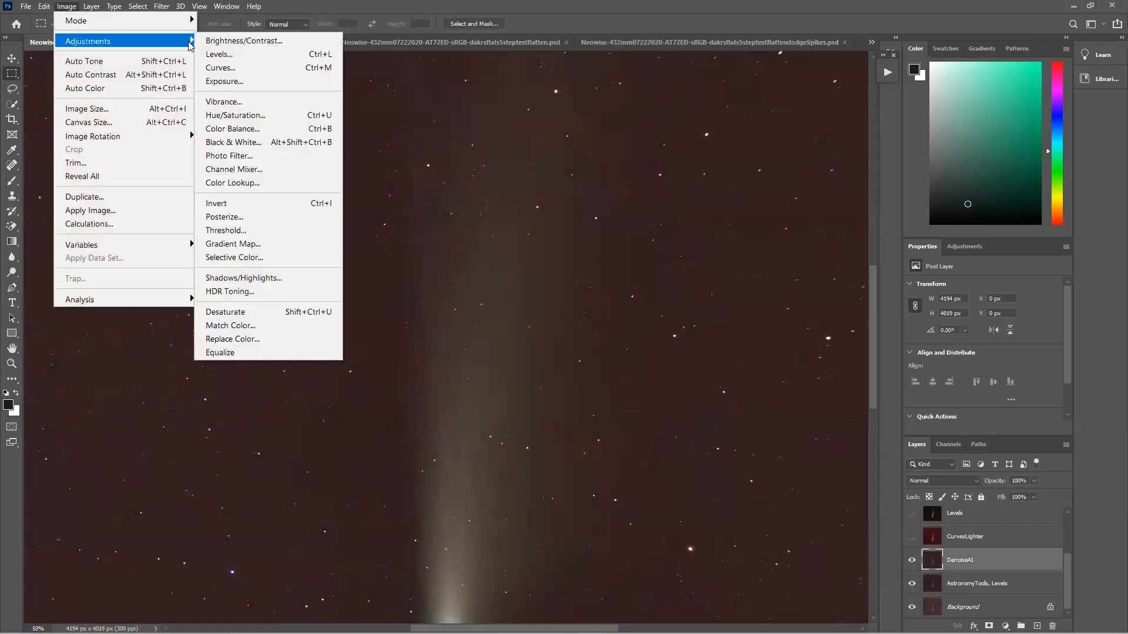
{"action": "left_click", "coordinate": [224, 71]}
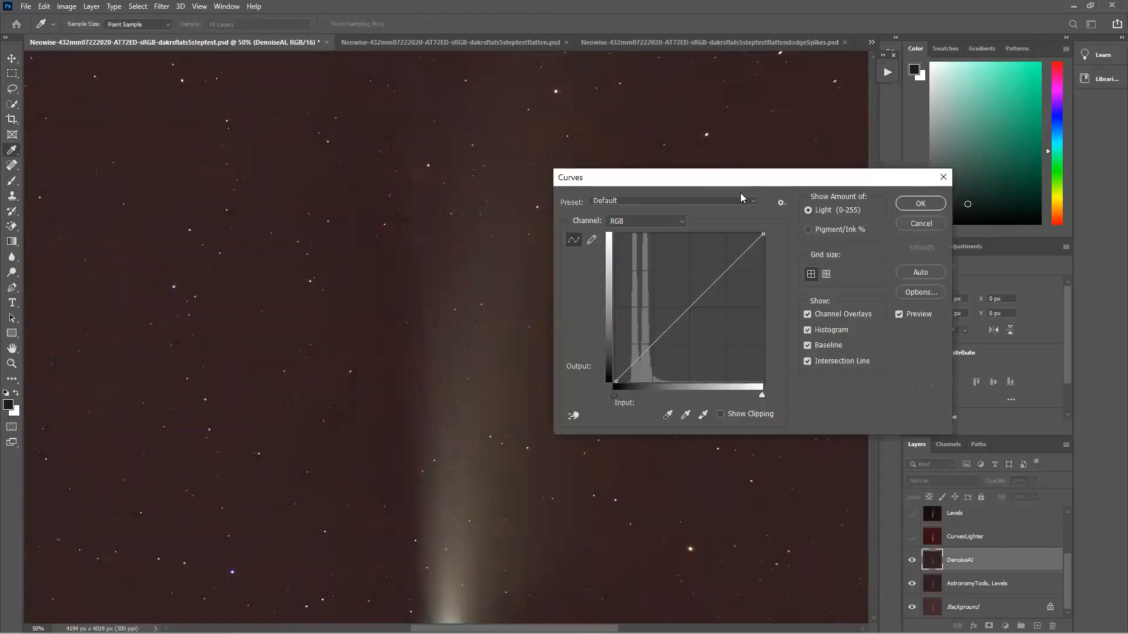
{"action": "left_click", "coordinate": [753, 202]}
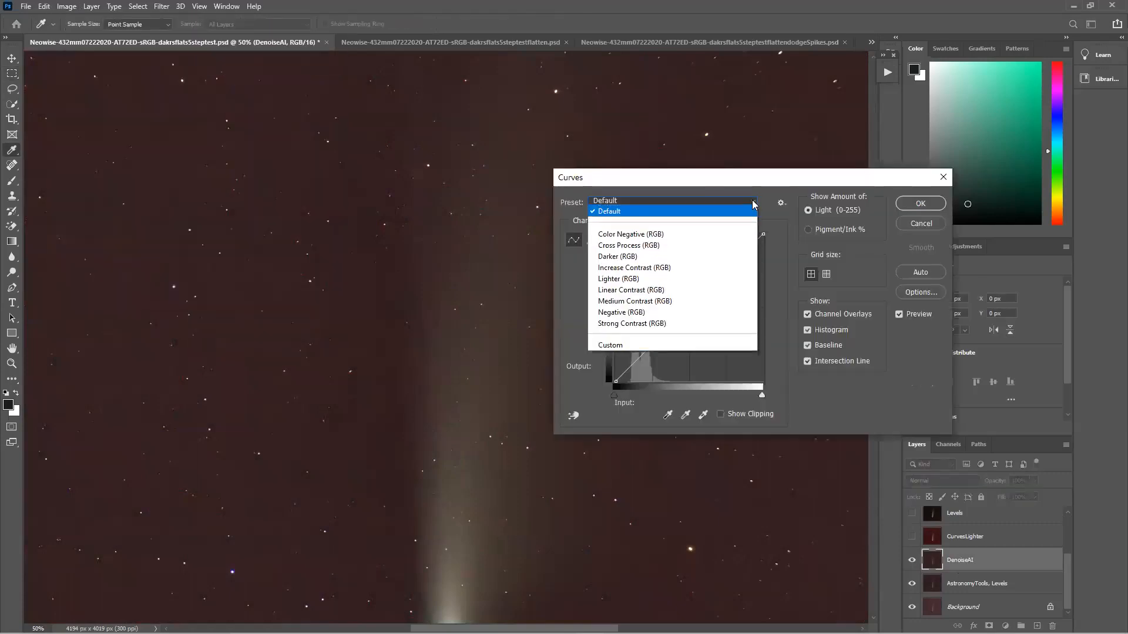
{"action": "left_click", "coordinate": [674, 281]}
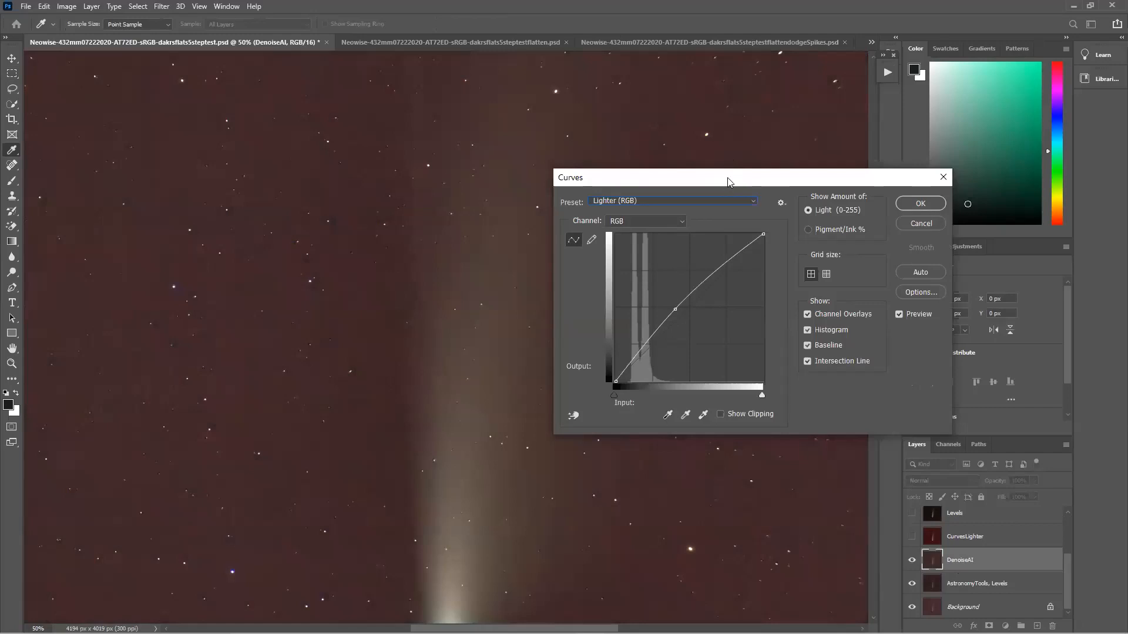
{"action": "left_click_drag", "start_coordinate": [727, 181], "coordinate": [865, 96]}
{"action": "left_click", "coordinate": [1071, 141]}
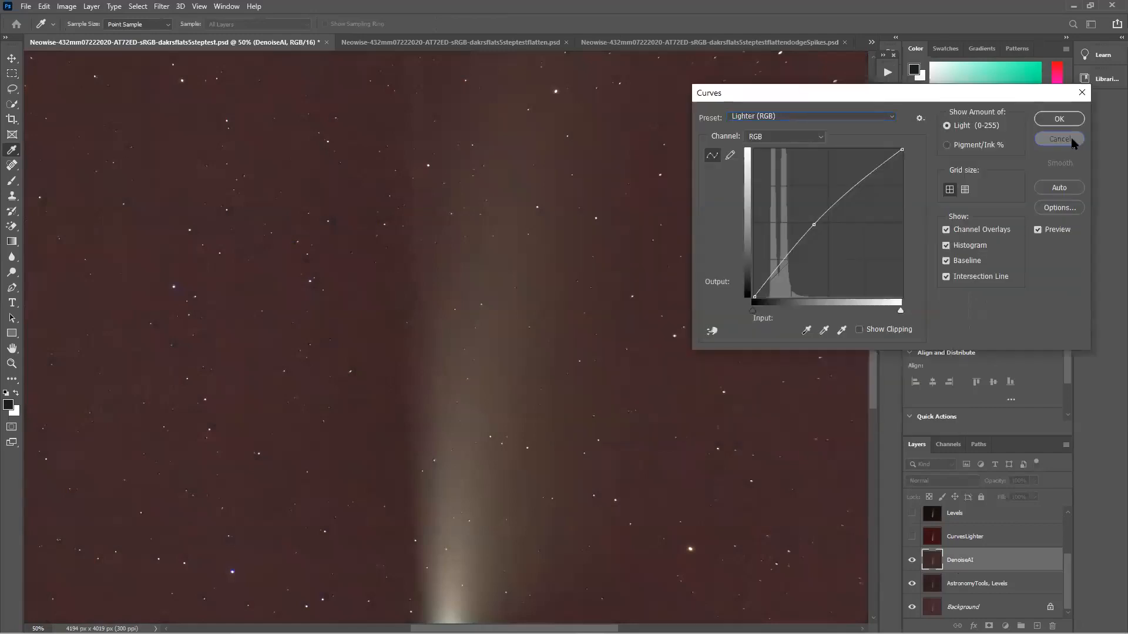
{"action": "key", "text": "m"}
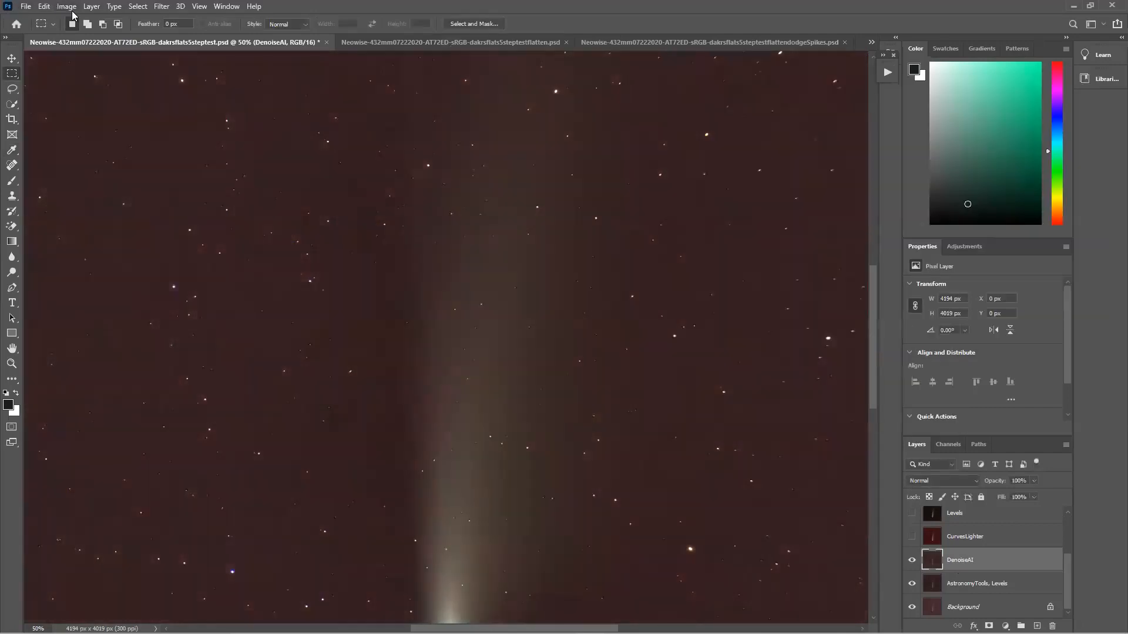
Step: Show the CurvesLighter layer with the whole comet in view and make it the active layer
{"action": "left_click", "coordinate": [912, 537]}
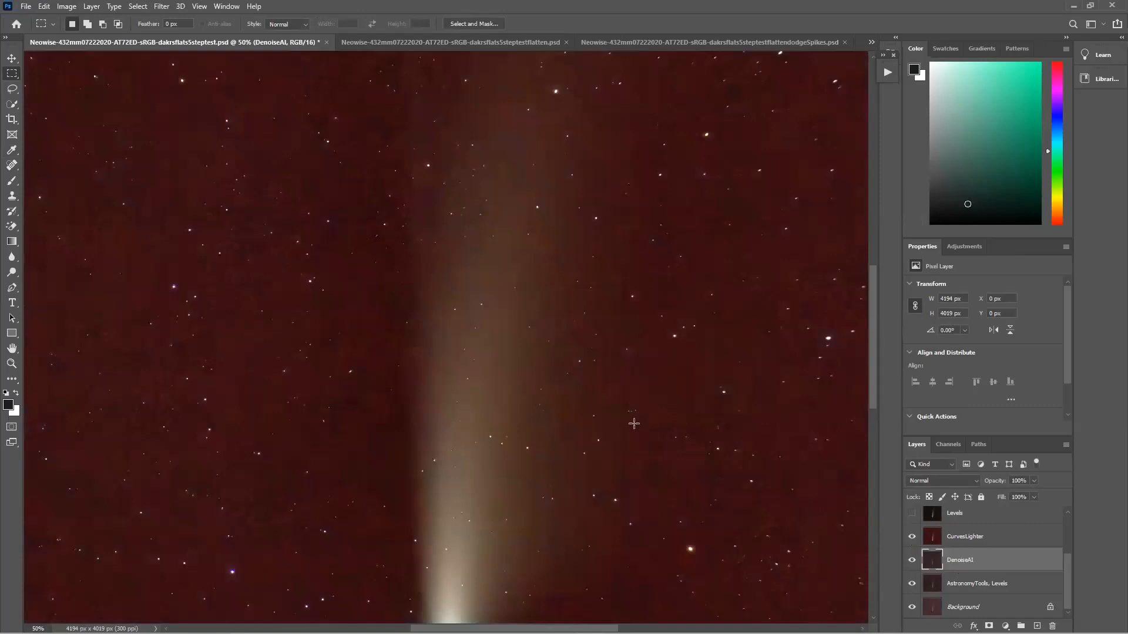
{"action": "key", "text": "ctrl+minus"}
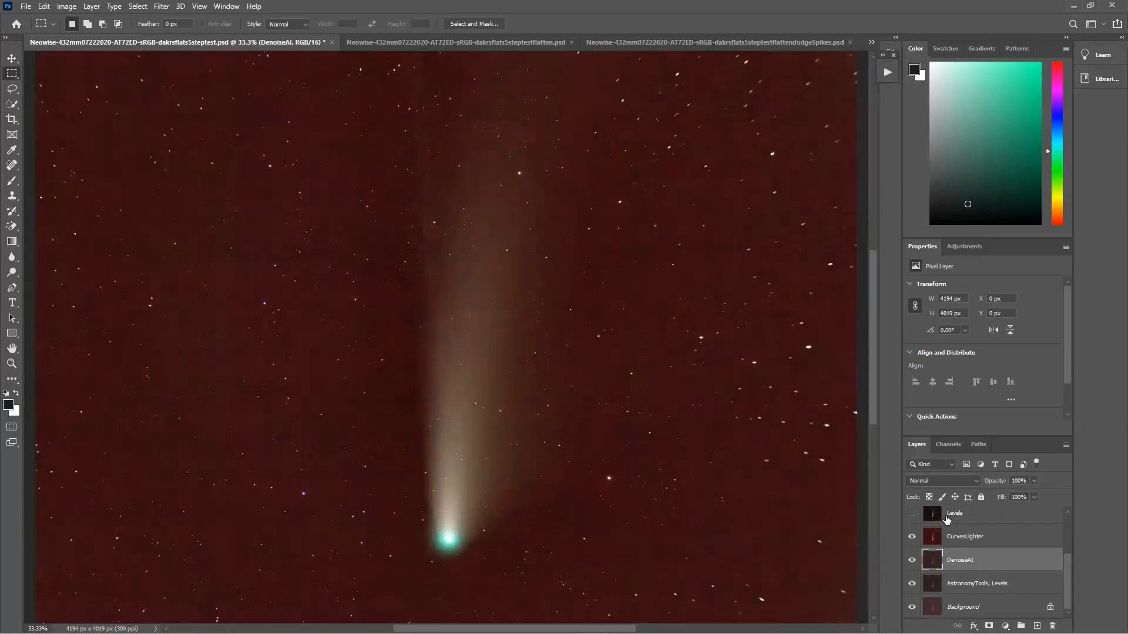
{"action": "left_click", "coordinate": [934, 535]}
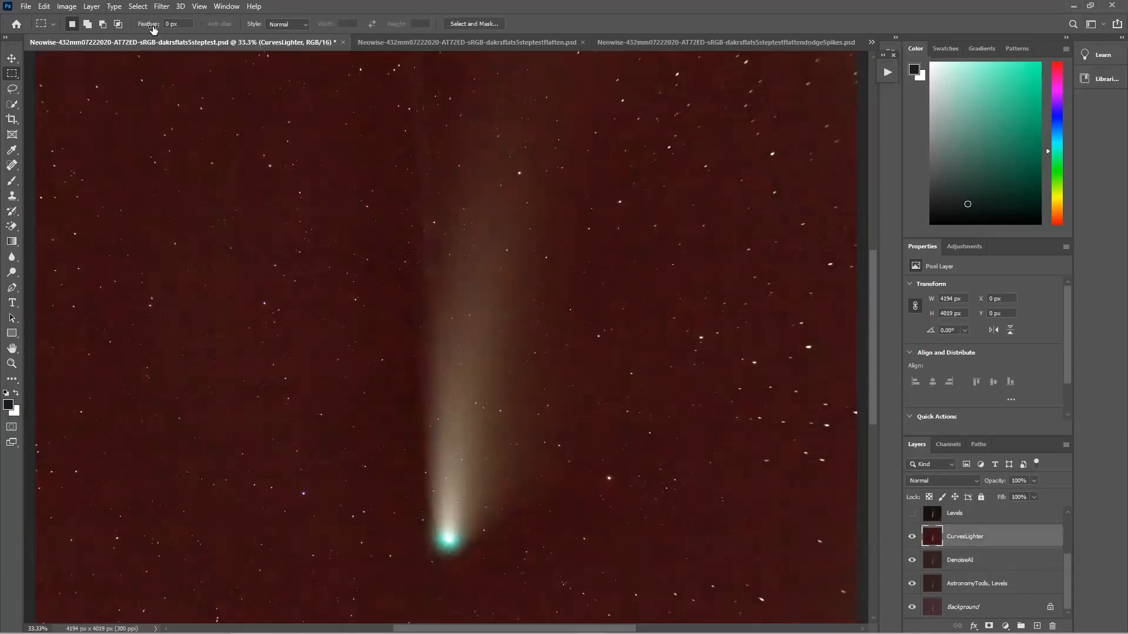
Step: Open the Levels adjustment on the CurvesLighter layer to inspect its histogram and close it with the default settings
{"action": "left_click", "coordinate": [68, 7]}
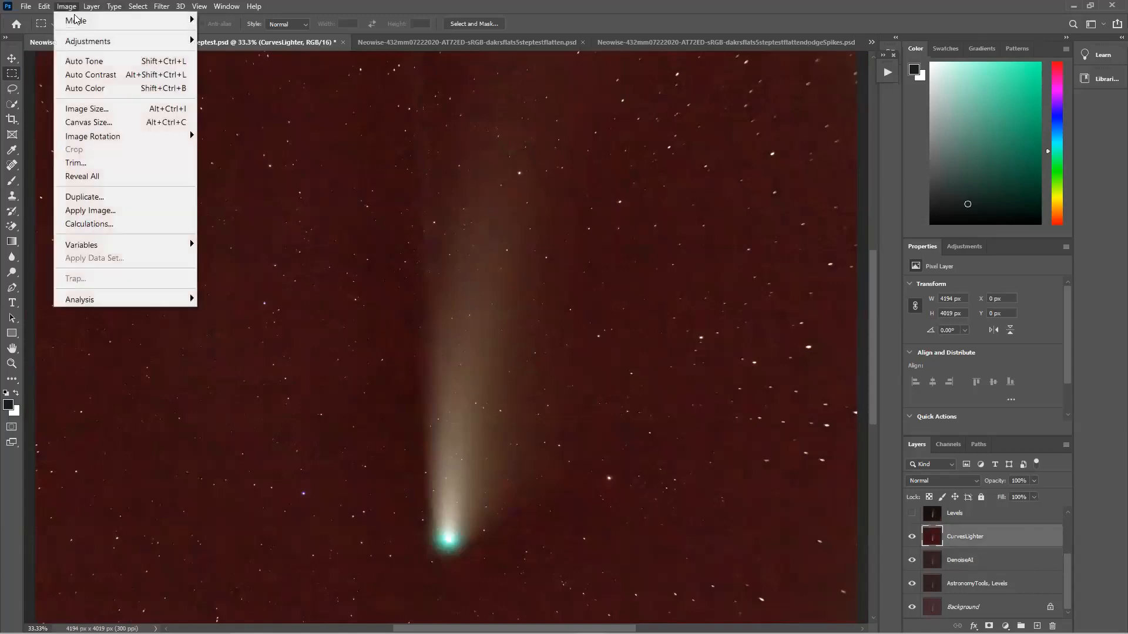
{"action": "mouse_move", "coordinate": [122, 44]}
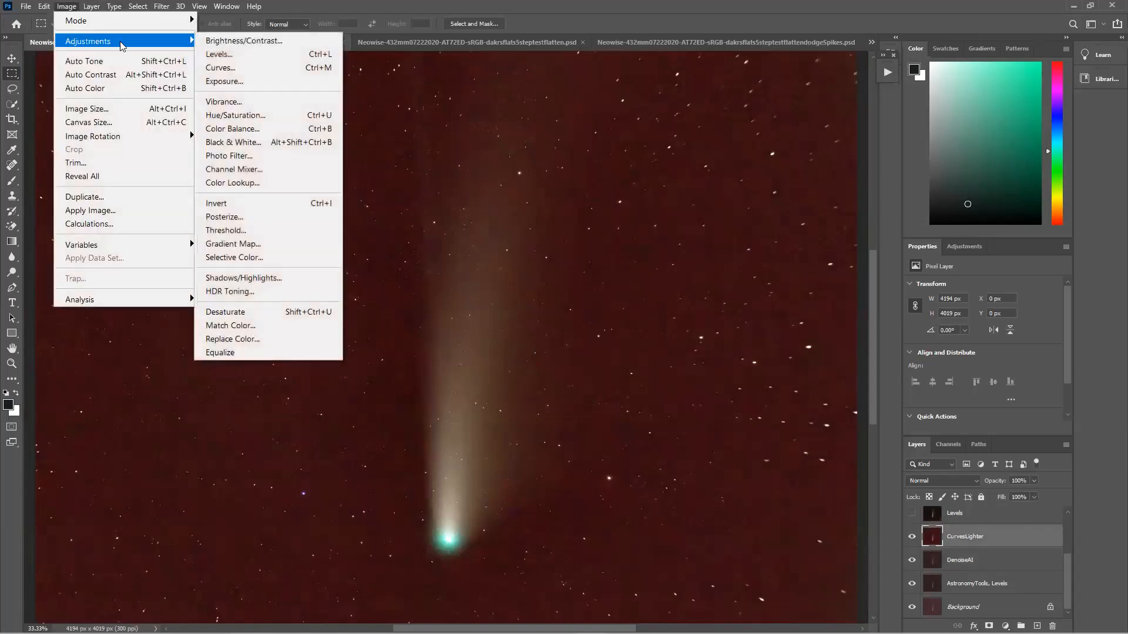
{"action": "left_click", "coordinate": [223, 54]}
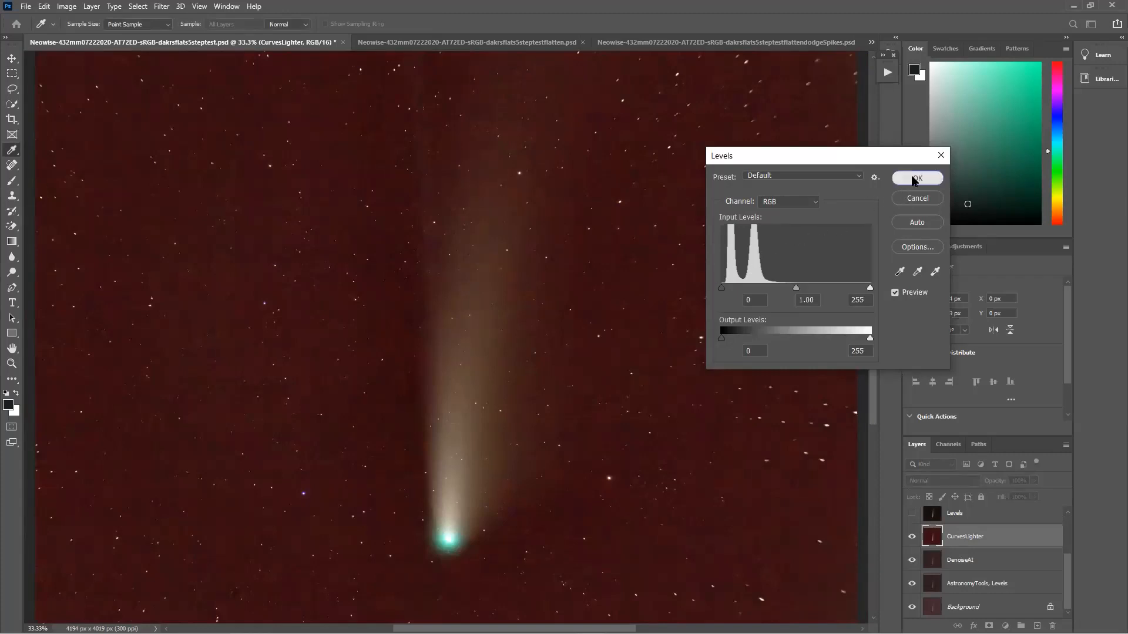
{"action": "left_click", "coordinate": [914, 179]}
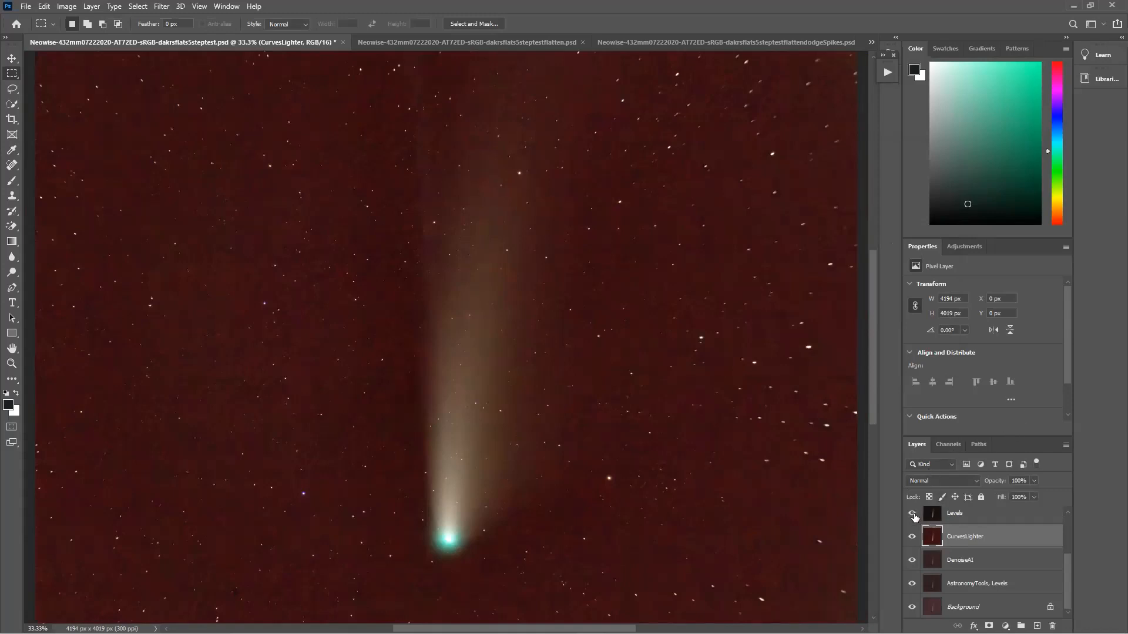
Step: Show the Levels layer and the CurvesLighter x3 layer above CurvesLighter
{"action": "left_click", "coordinate": [912, 514]}
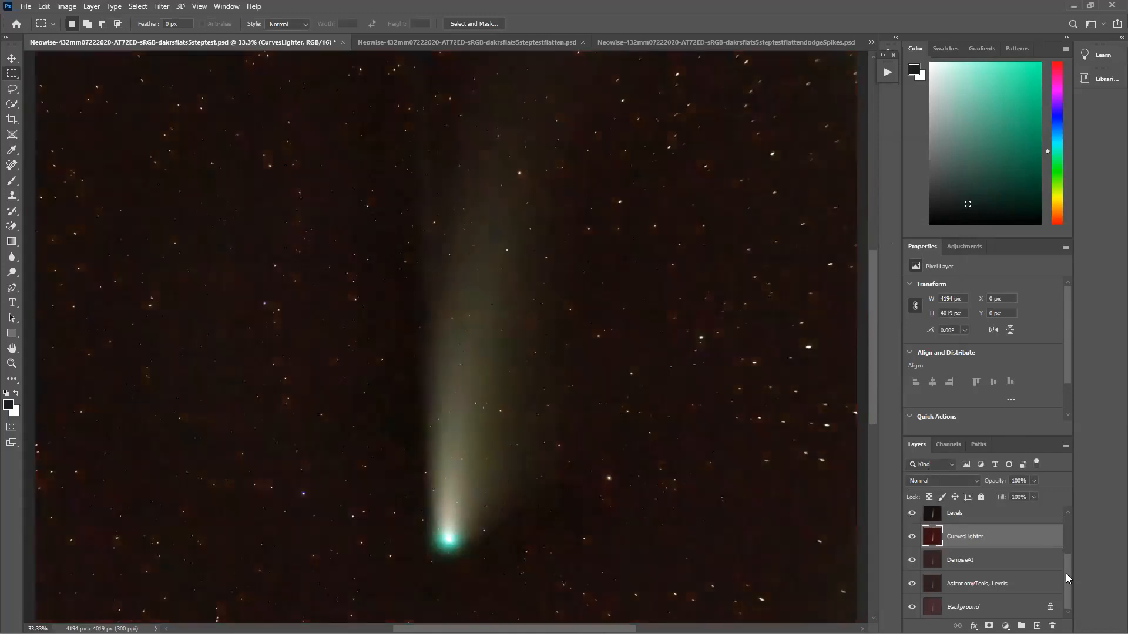
{"action": "left_click_drag", "start_coordinate": [1065, 573], "coordinate": [1064, 544]}
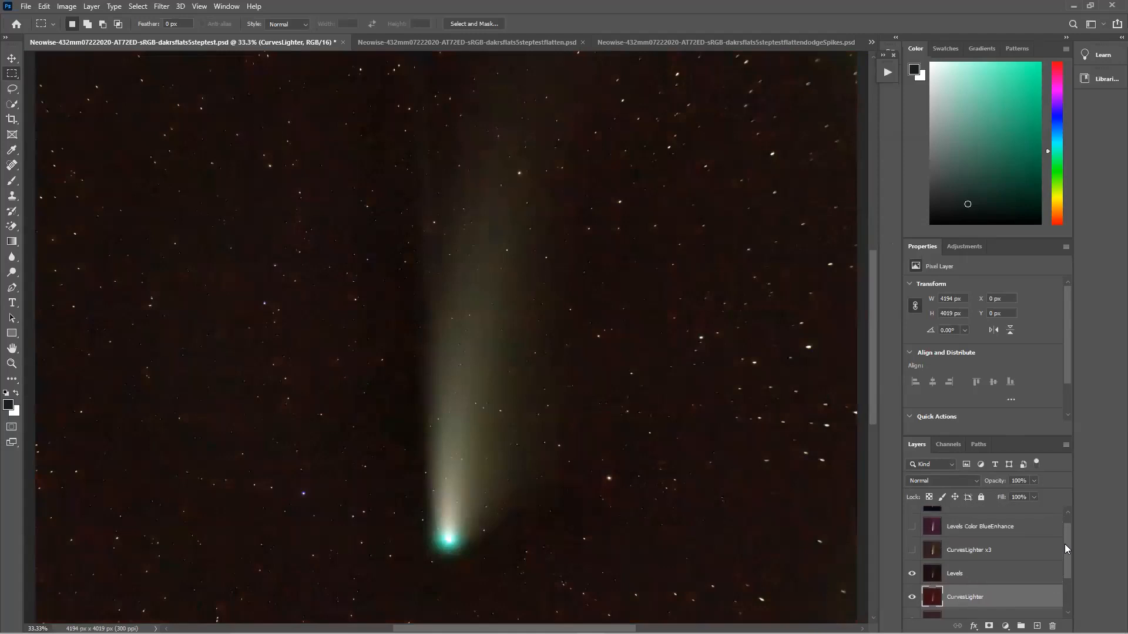
{"action": "left_click", "coordinate": [912, 551]}
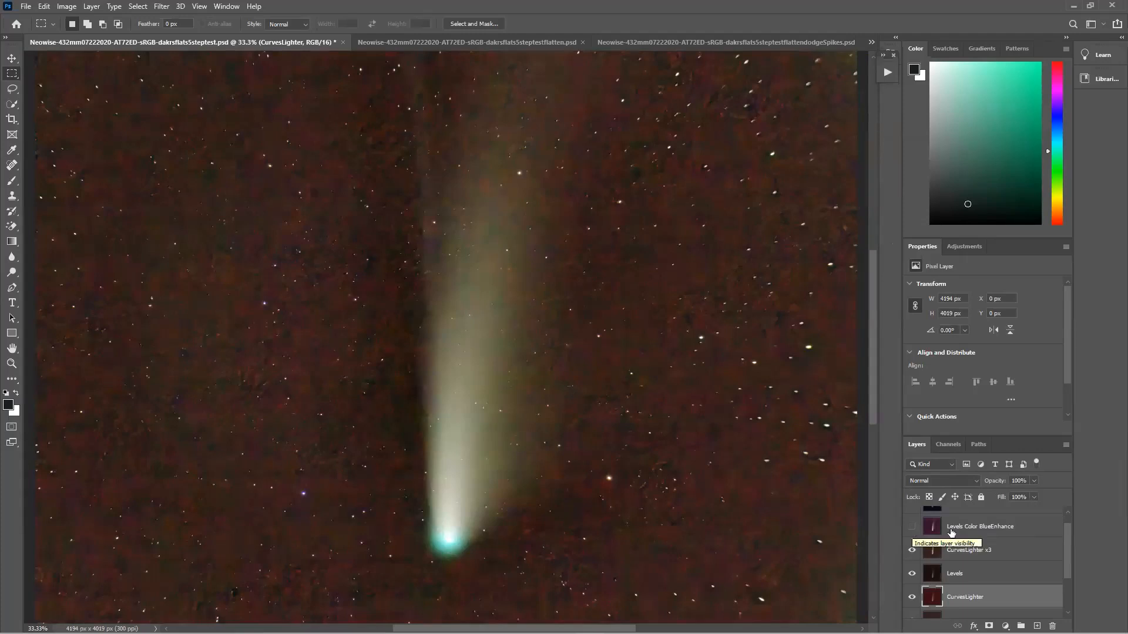
Step: Select and show the Levels Color BlueEnhance layer, and show the Levels Darken layer above it
{"action": "left_click", "coordinate": [955, 530]}
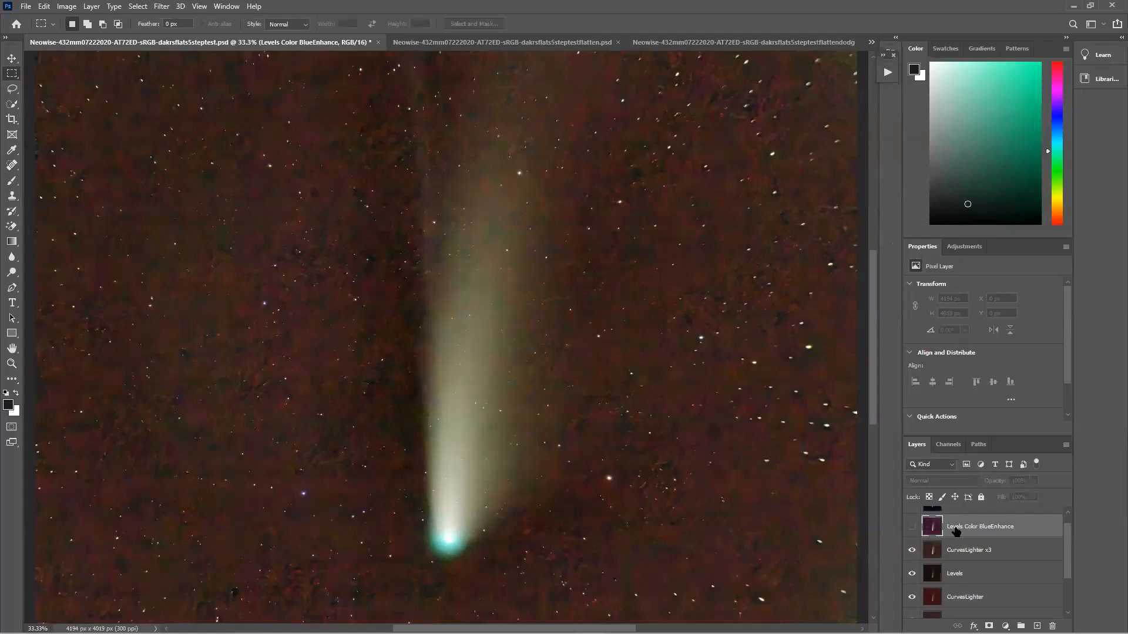
{"action": "left_click", "coordinate": [911, 528]}
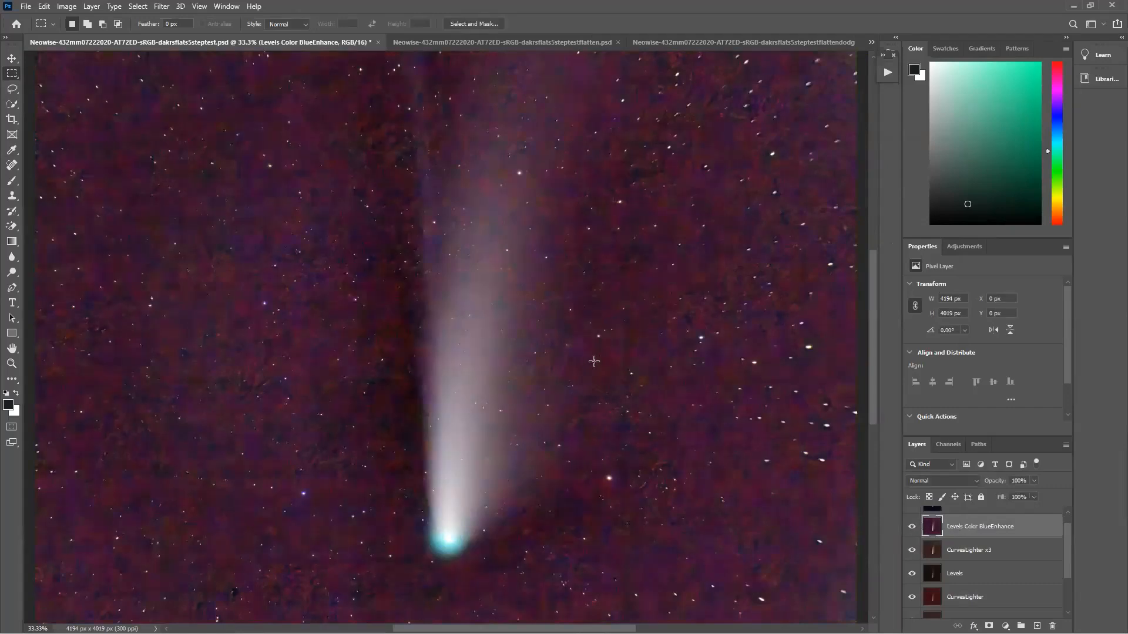
{"action": "left_click_drag", "start_coordinate": [1065, 551], "coordinate": [1068, 532]}
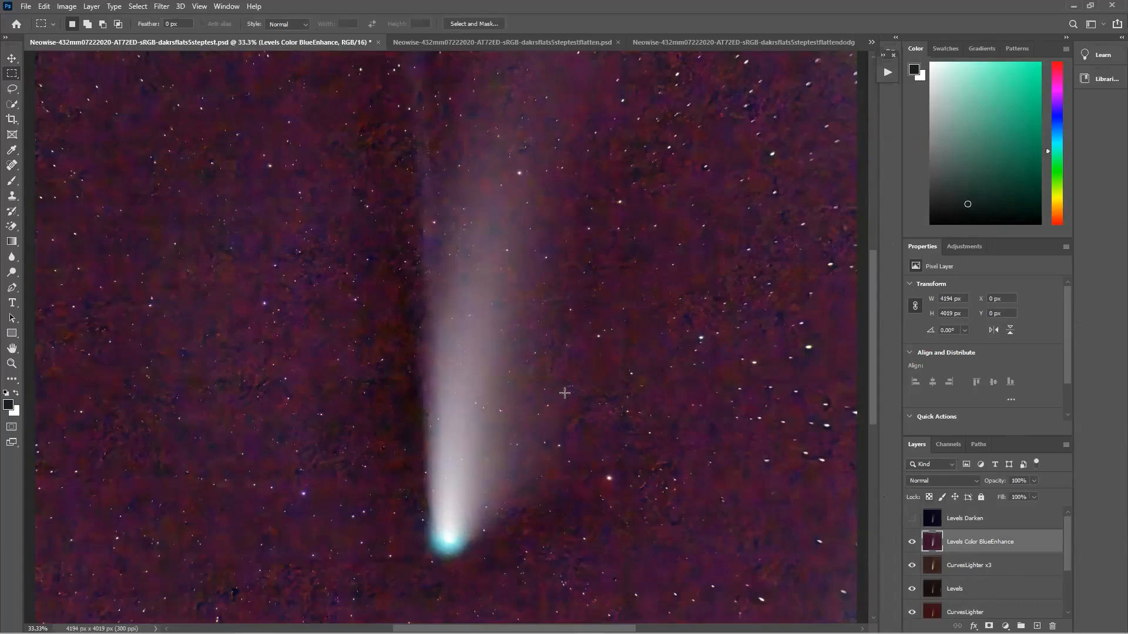
{"action": "left_click", "coordinate": [911, 519]}
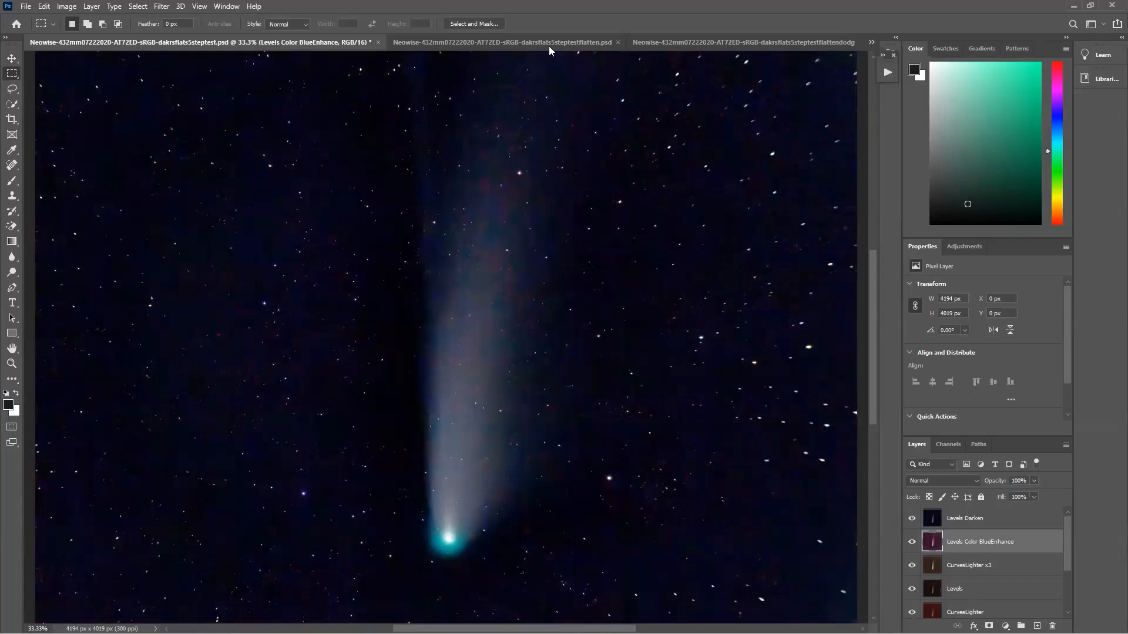
Step: Compare with Neowise-432mm07222020-AT72ED-sRGB-dakrsflats5steptestflatten.psd, return to that document and show its AstroflatPro layer
{"action": "left_click", "coordinate": [457, 41]}
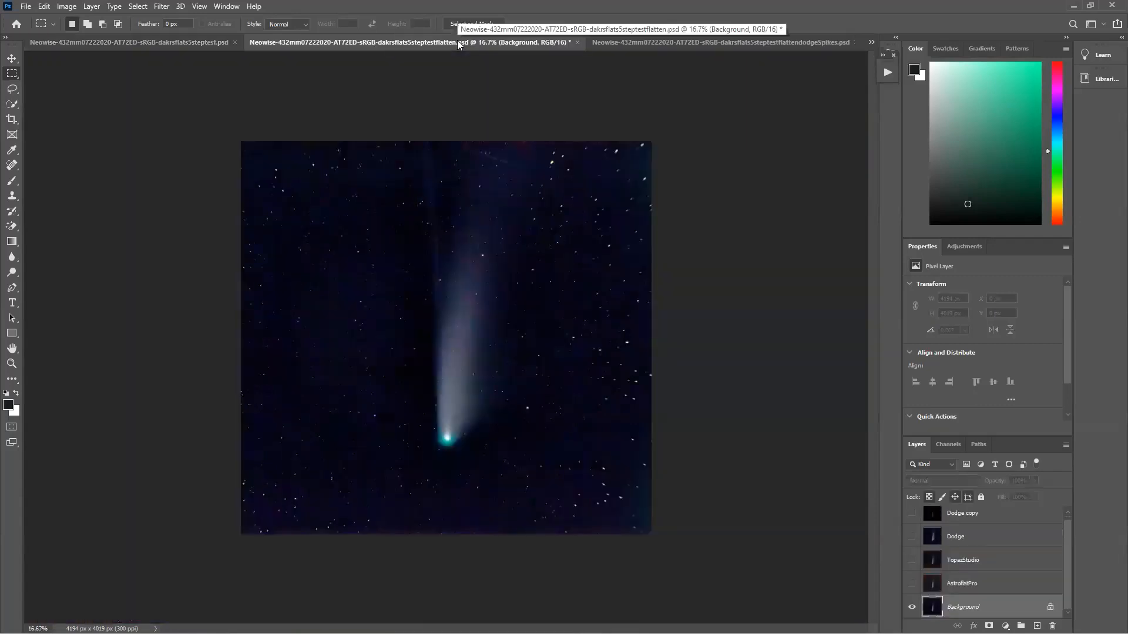
{"action": "left_click", "coordinate": [94, 41]}
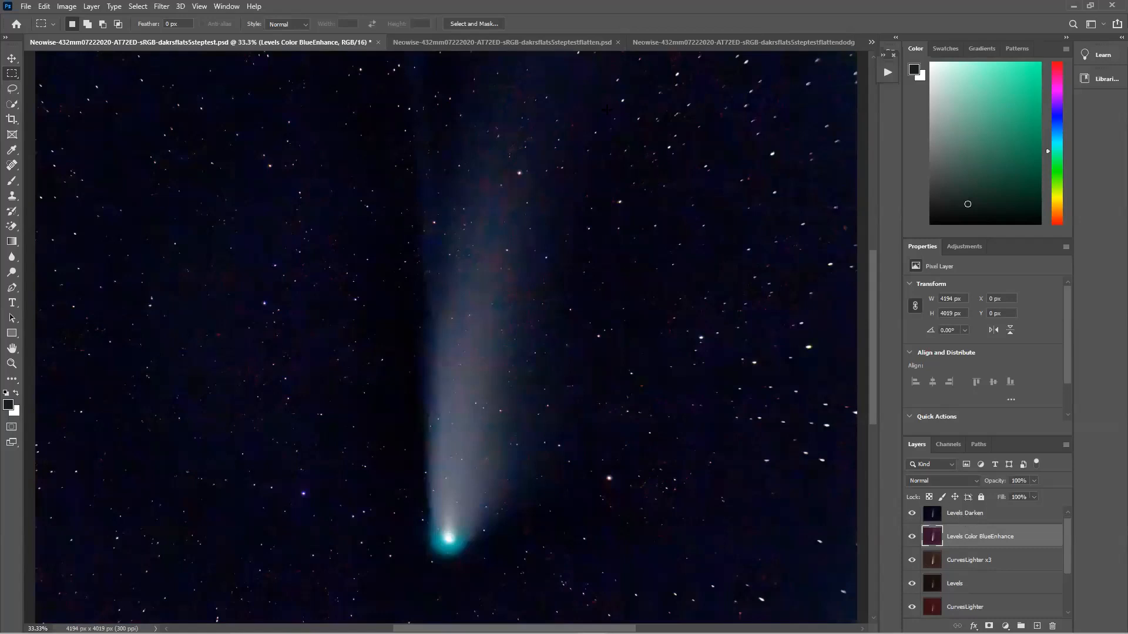
{"action": "left_click", "coordinate": [517, 44]}
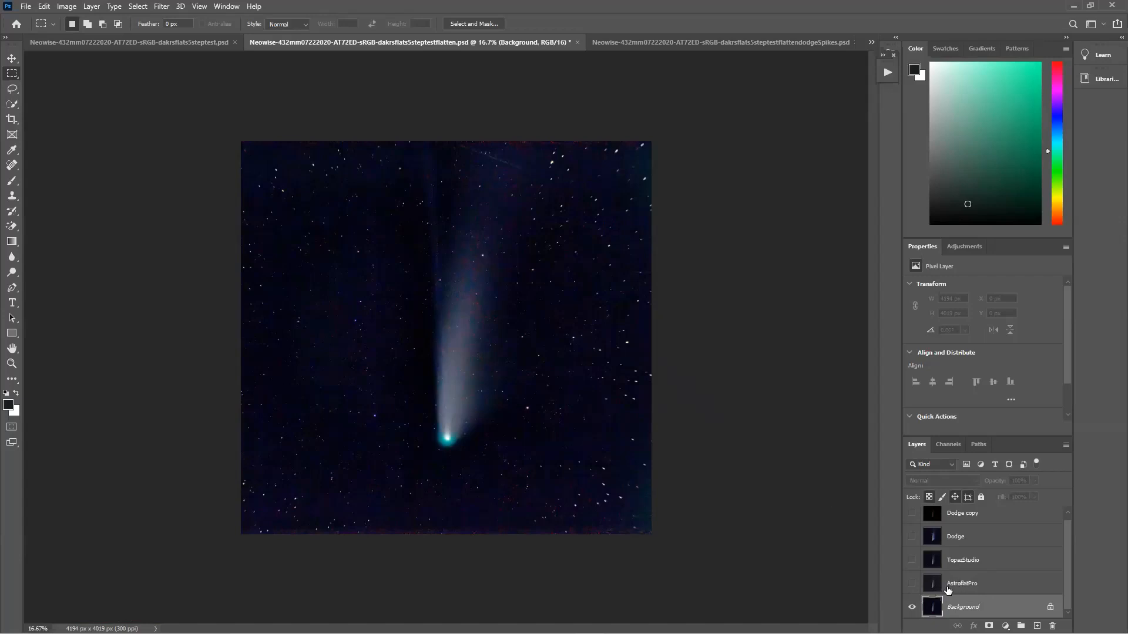
{"action": "left_click", "coordinate": [912, 584]}
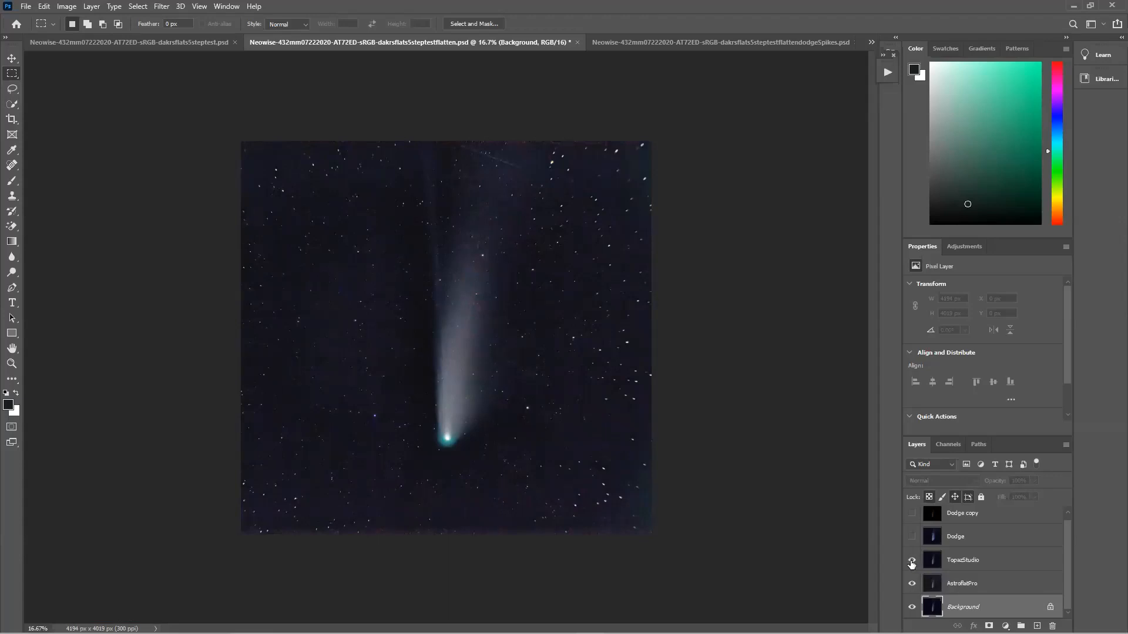
Step: Compare the image with and without the TopazStudio layer, leaving it shown, and show the Dodge and Dodge copy layers
{"action": "left_click", "coordinate": [911, 562]}
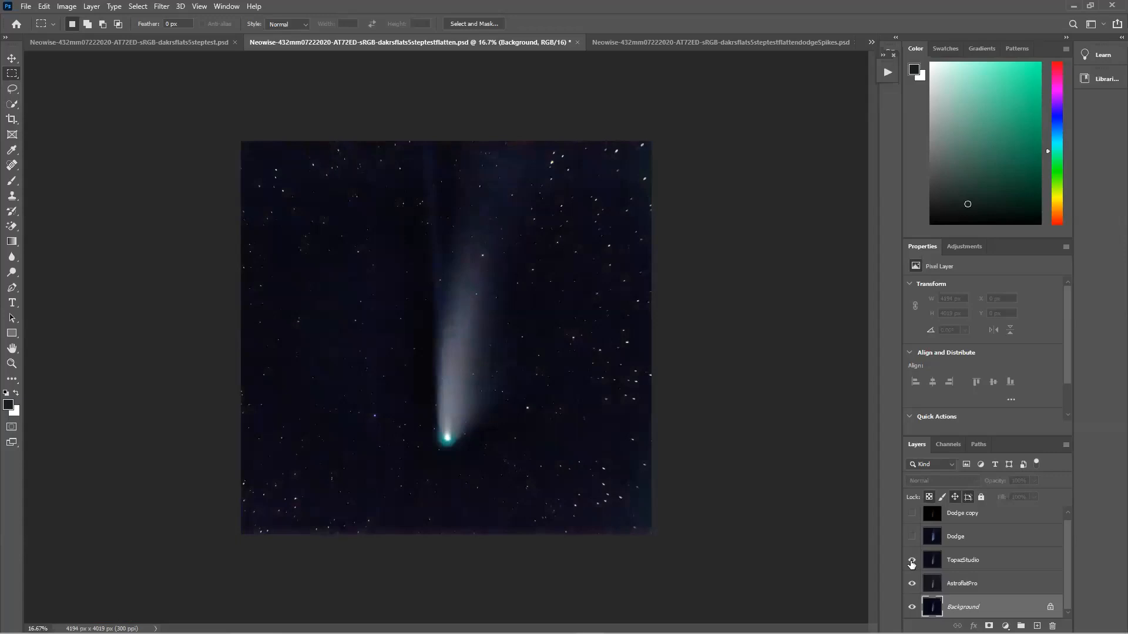
{"action": "left_click", "coordinate": [912, 562]}
{"action": "left_click", "coordinate": [912, 563]}
{"action": "left_click", "coordinate": [911, 538]}
{"action": "left_click", "coordinate": [912, 514]}
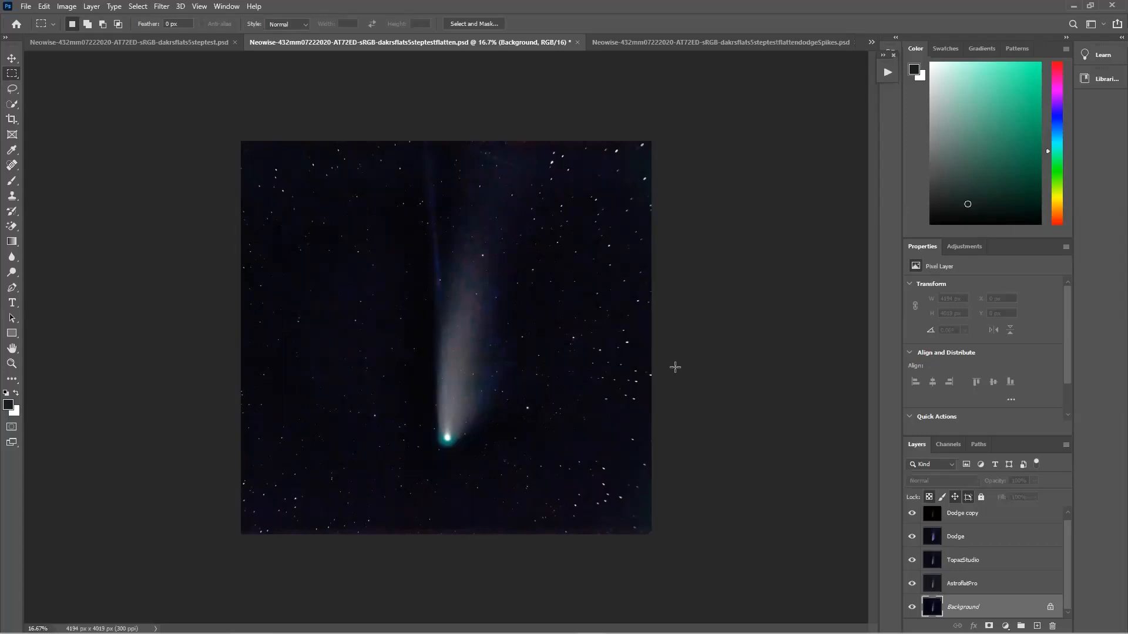
Step: Launch the Topaz Studio 2 filter on the Background layer and return to the document
{"action": "left_click", "coordinate": [160, 7]}
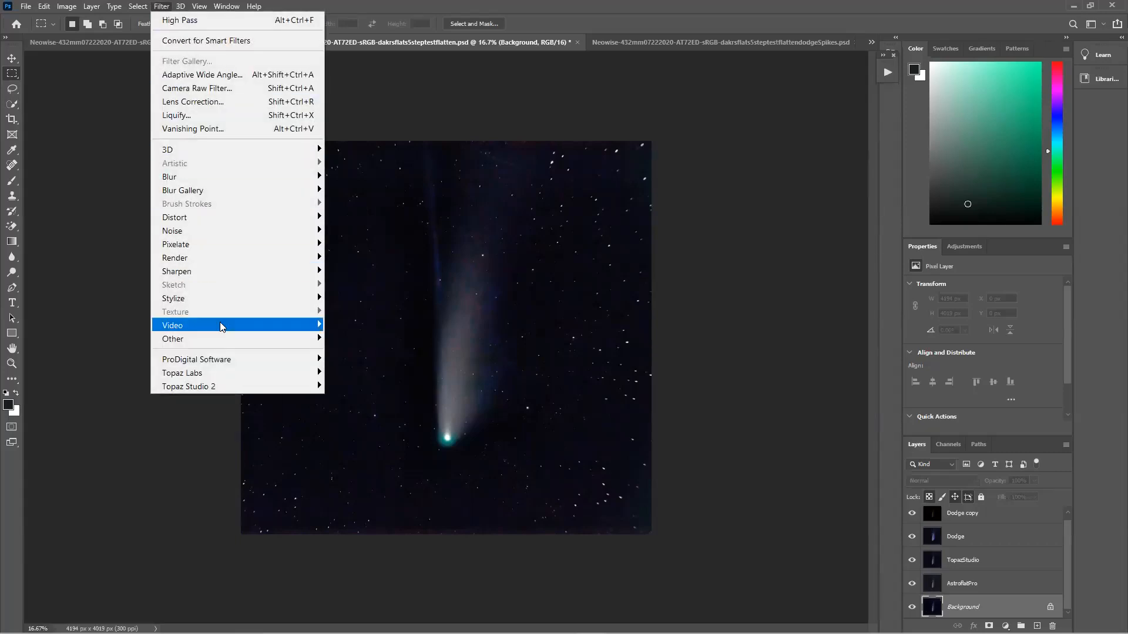
{"action": "mouse_move", "coordinate": [235, 379]}
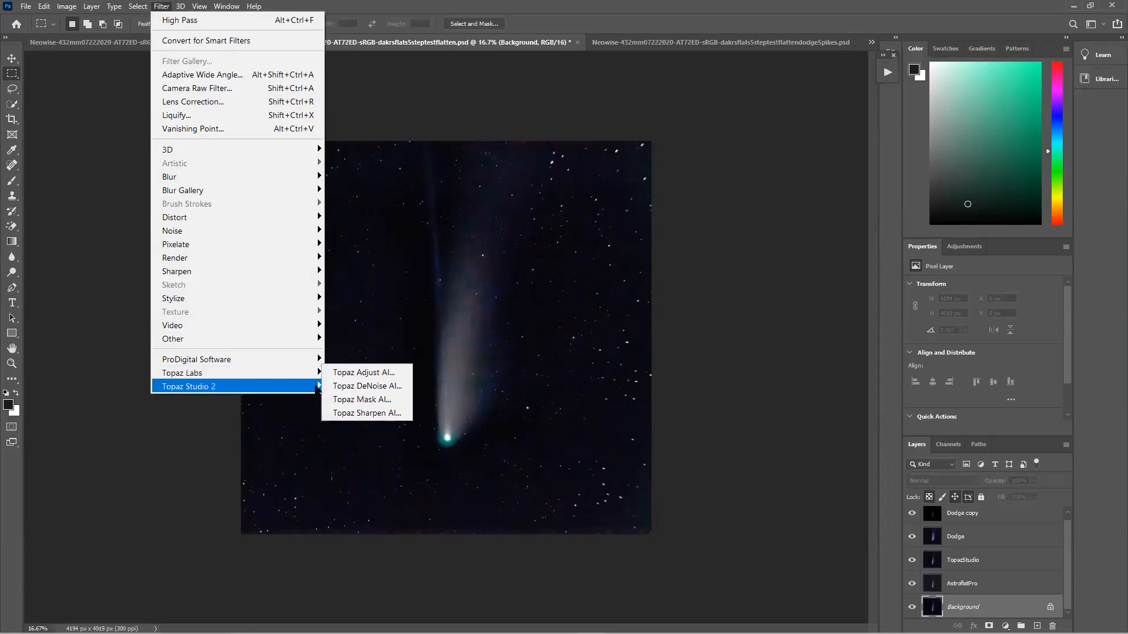
{"action": "mouse_move", "coordinate": [313, 387]}
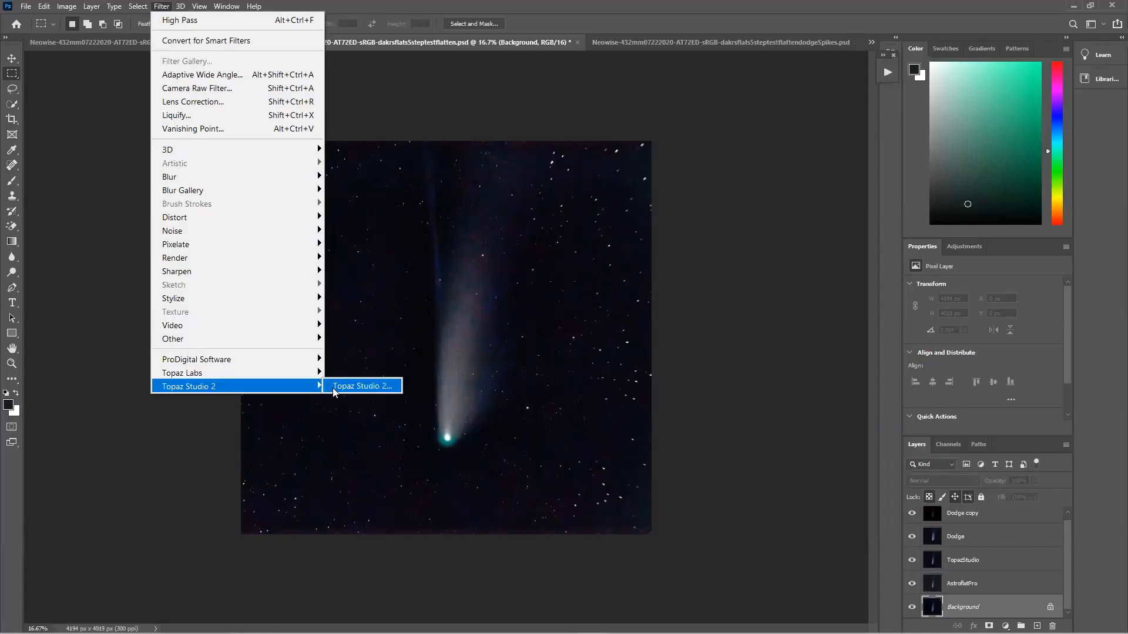
{"action": "left_click", "coordinate": [333, 388]}
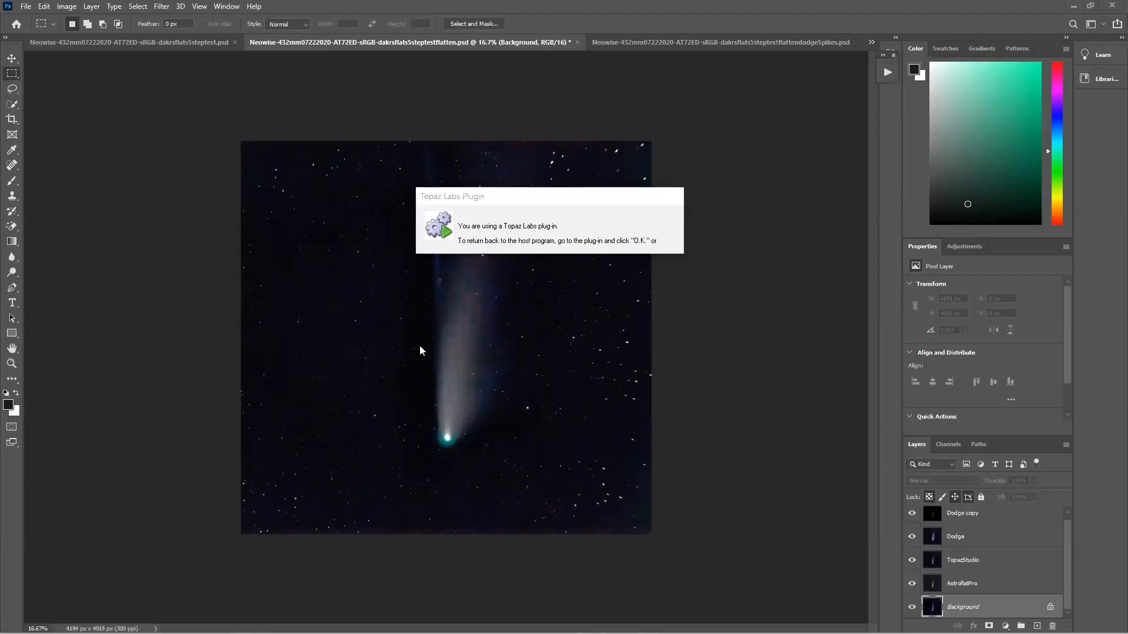
{"action": "key", "text": "Return"}
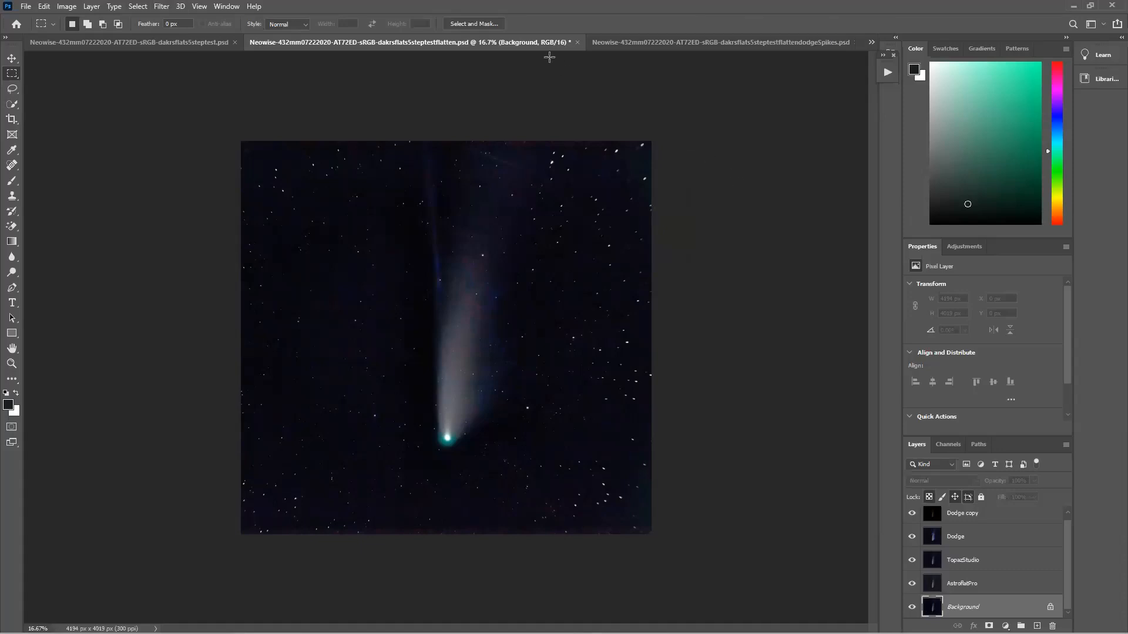
Step: Compare the flattened document with Neowise-432mm07222020-AT72ED-sRGB-dakrsflats5steptestflattendodgeSpikes.psd by alternating between the two files
{"action": "left_click", "coordinate": [610, 43]}
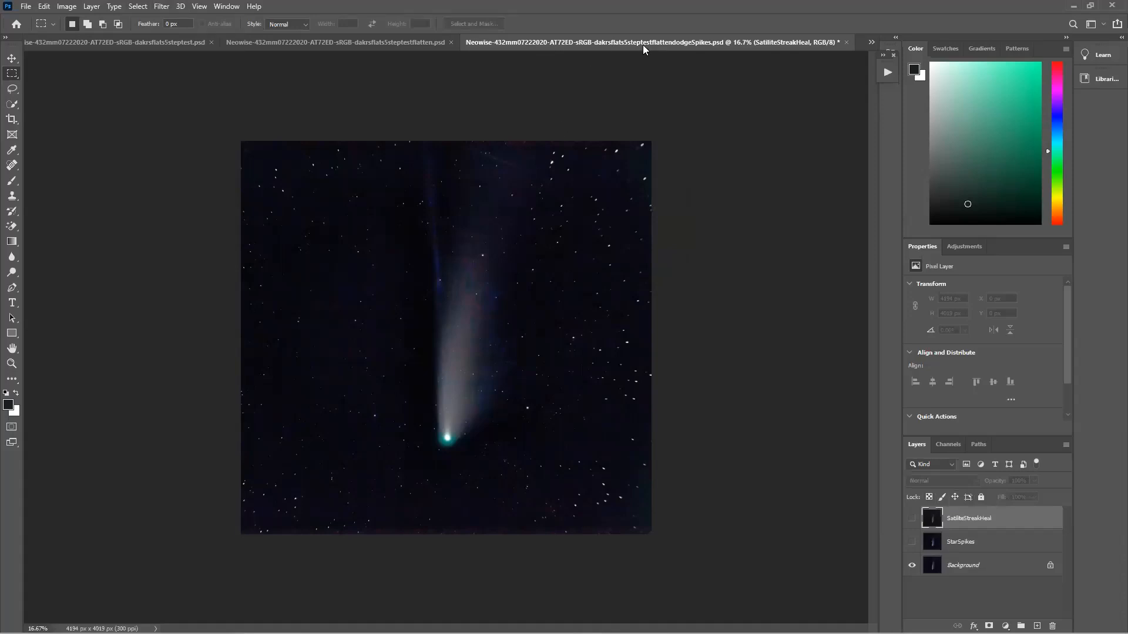
{"action": "left_click", "coordinate": [436, 47]}
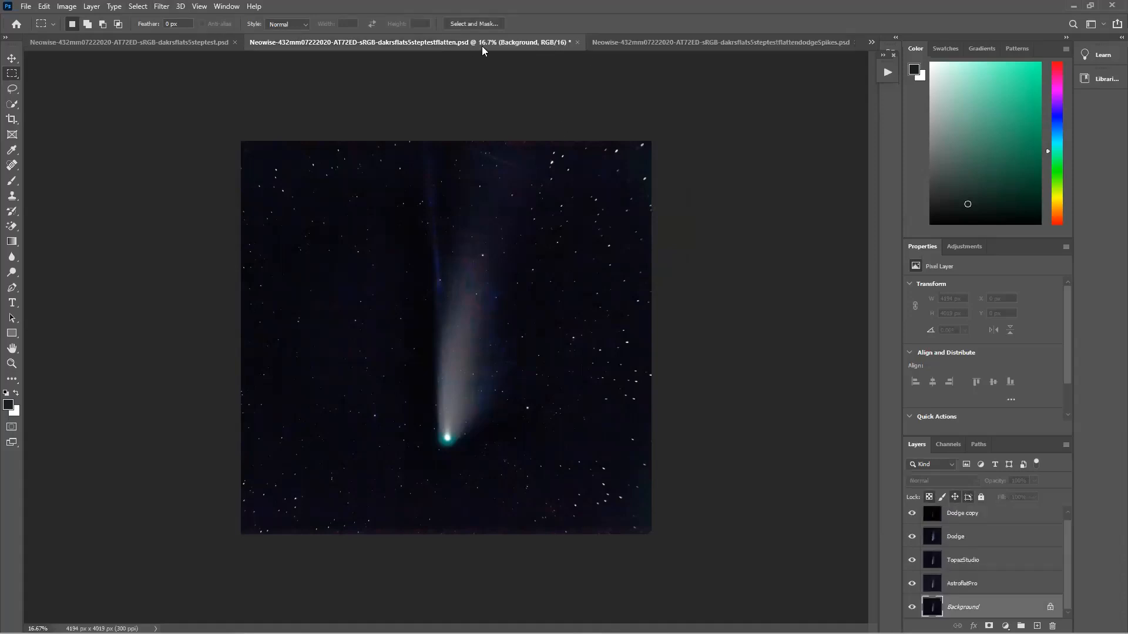
{"action": "left_click", "coordinate": [612, 40]}
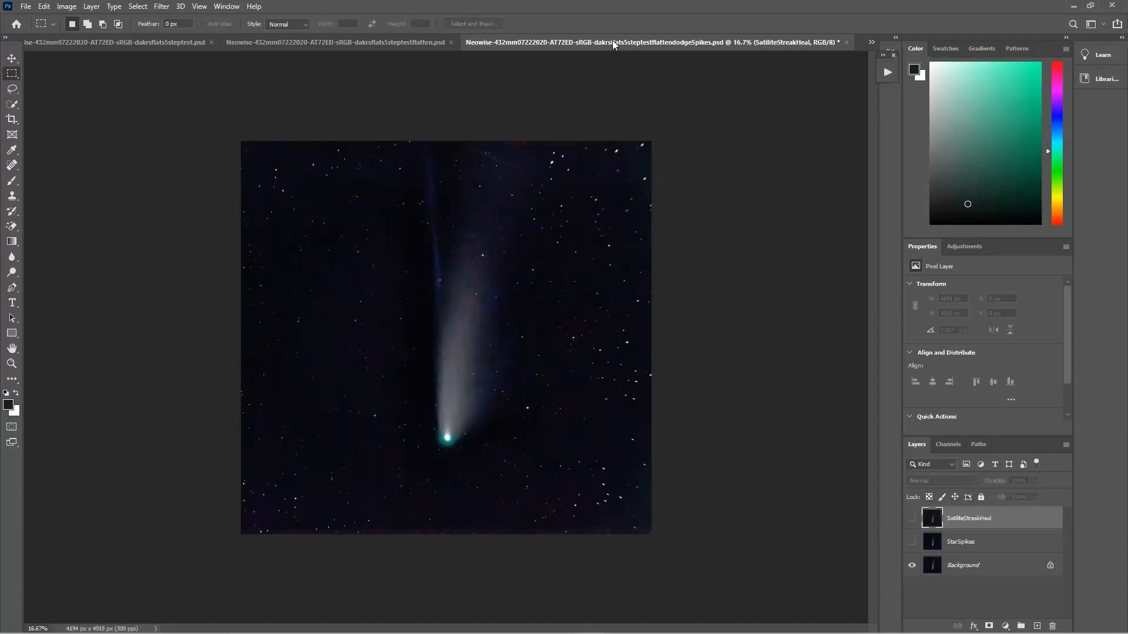
{"action": "left_click", "coordinate": [416, 47]}
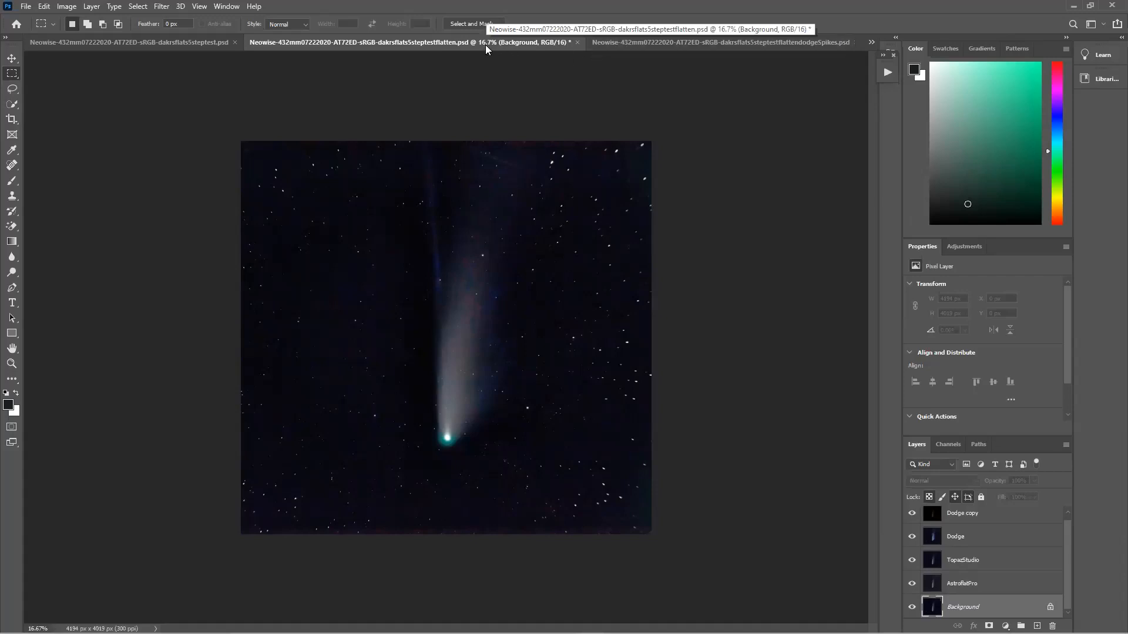
Step: Switch to the flattendodgeSpikes file and show its StarSpikes and SatiliteStreakHeal layers
{"action": "left_click", "coordinate": [659, 44]}
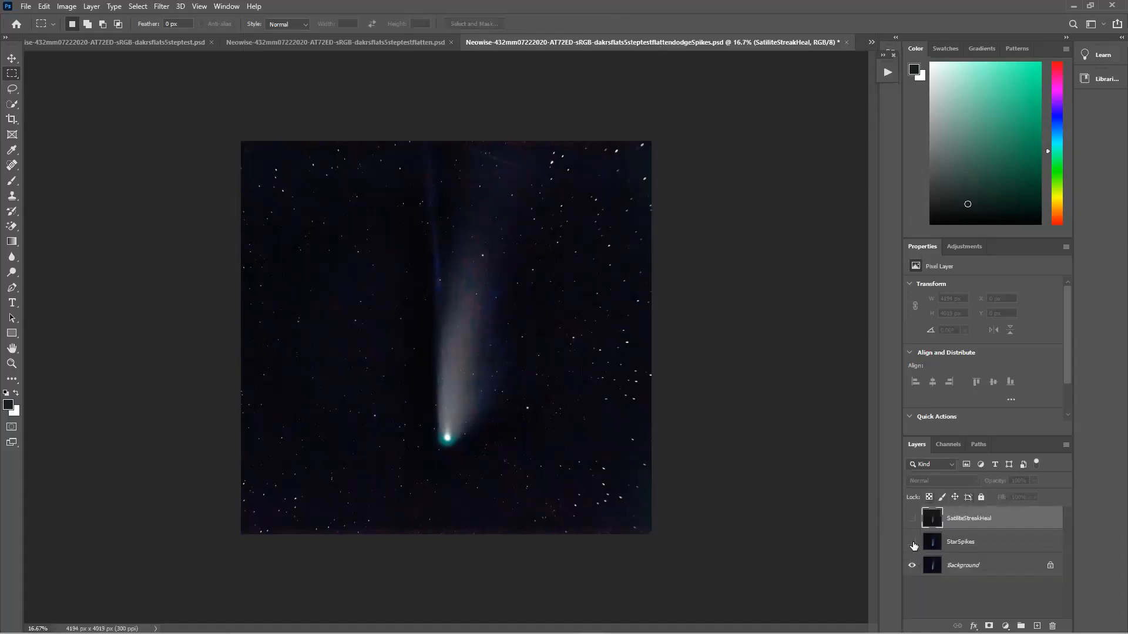
{"action": "left_click", "coordinate": [913, 544]}
{"action": "left_click", "coordinate": [912, 519]}
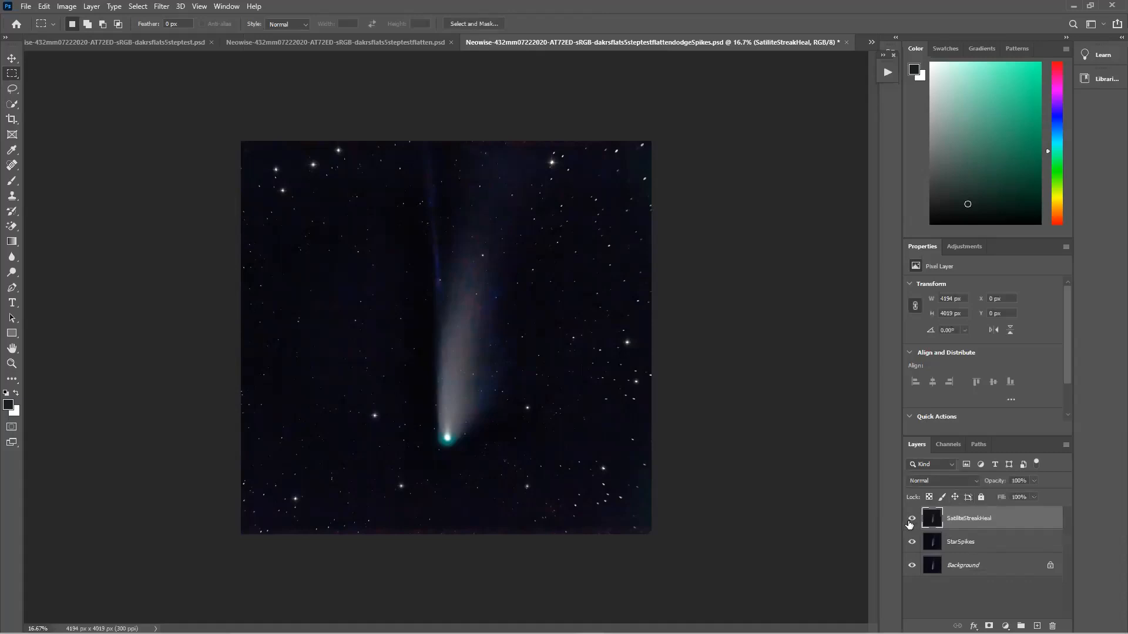